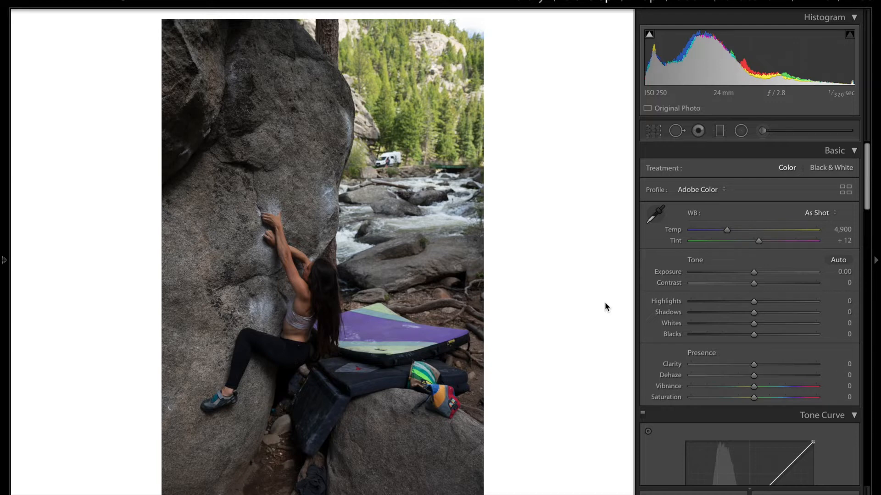
- Set the white balance Temp to 5,452 and Tint to +24, temporarily raising Vibrance and Saturation to +100 to judge the color
left_click(727, 230)
left_click_drag(729, 233, 735, 234)
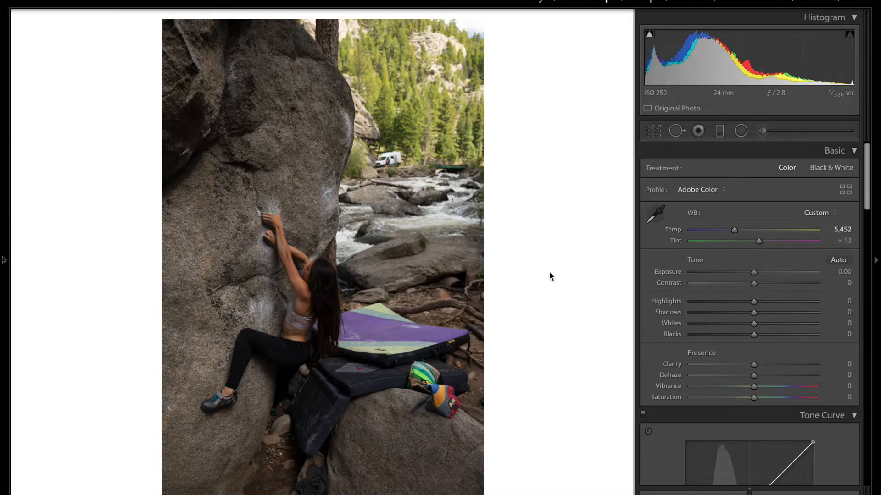
left_click_drag(754, 387, 821, 390)
left_click_drag(753, 398, 877, 399)
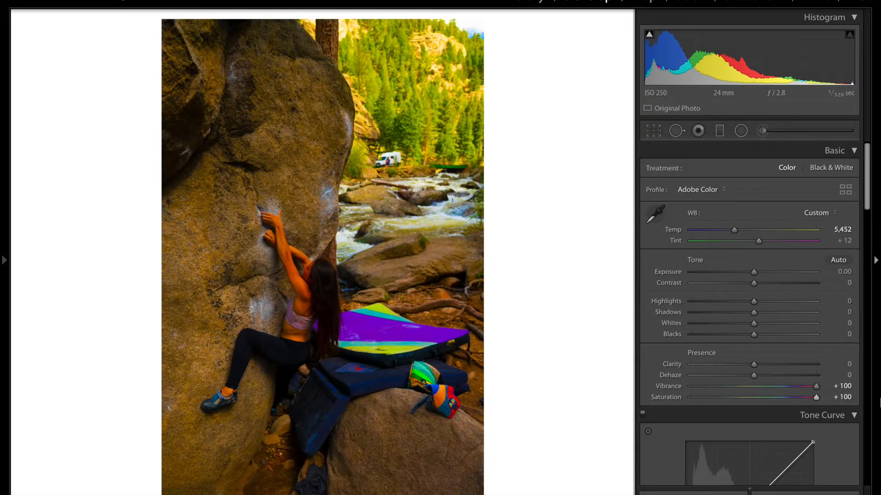
mouse_move(758, 241)
left_mouse_down()
mouse_move(776, 239)
mouse_move(748, 241)
mouse_move(783, 240)
mouse_move(763, 240)
left_mouse_up()
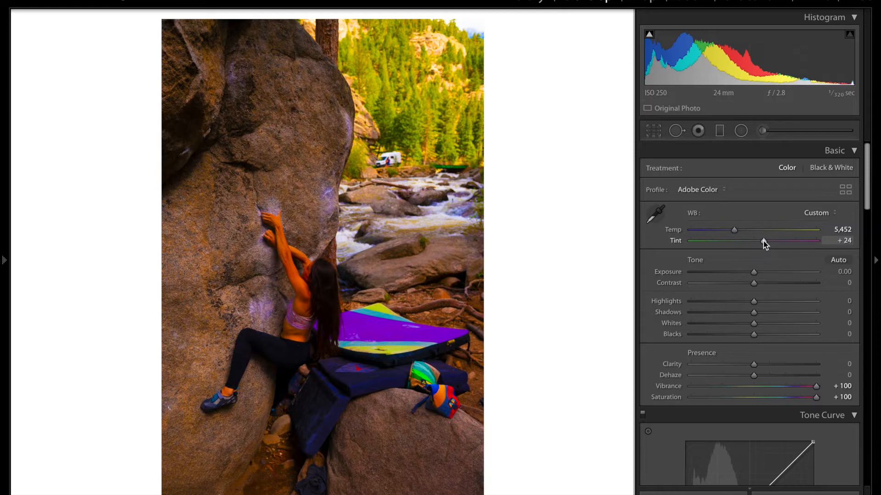
double_click(816, 386)
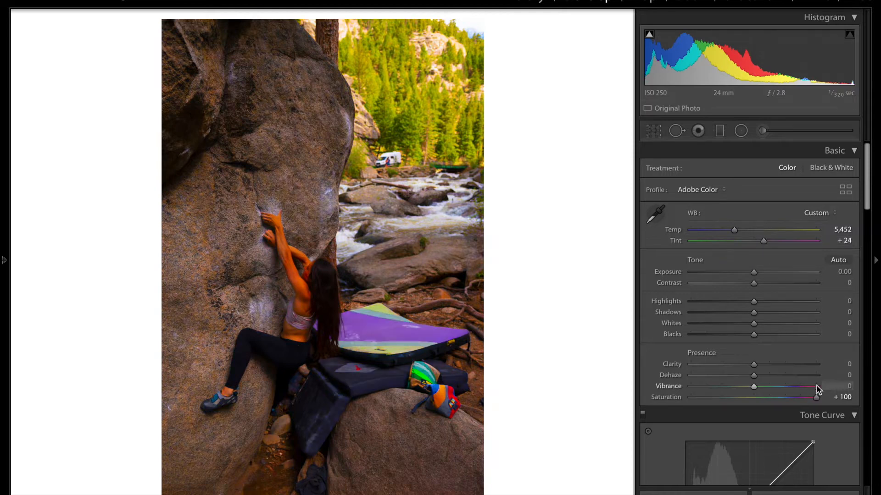
double_click(816, 398)
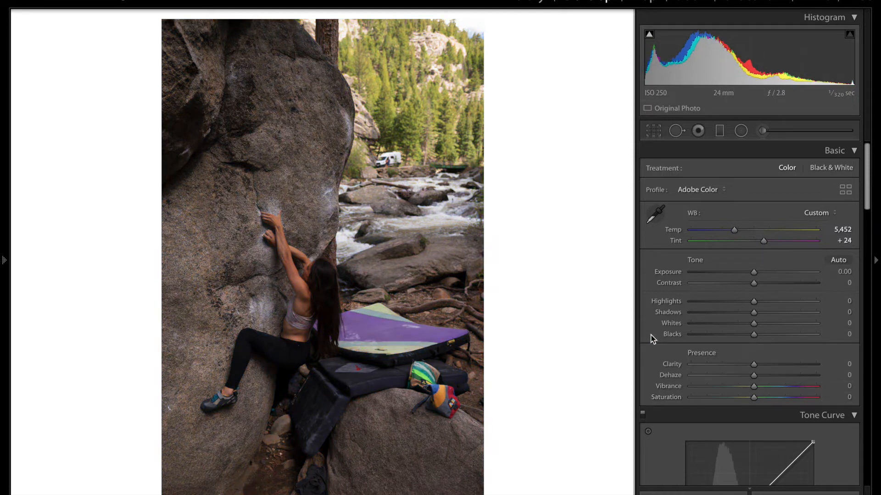
- Convert the photo to black and white, with Exposure at +0.50 and Highlights at -27
left_click(831, 169)
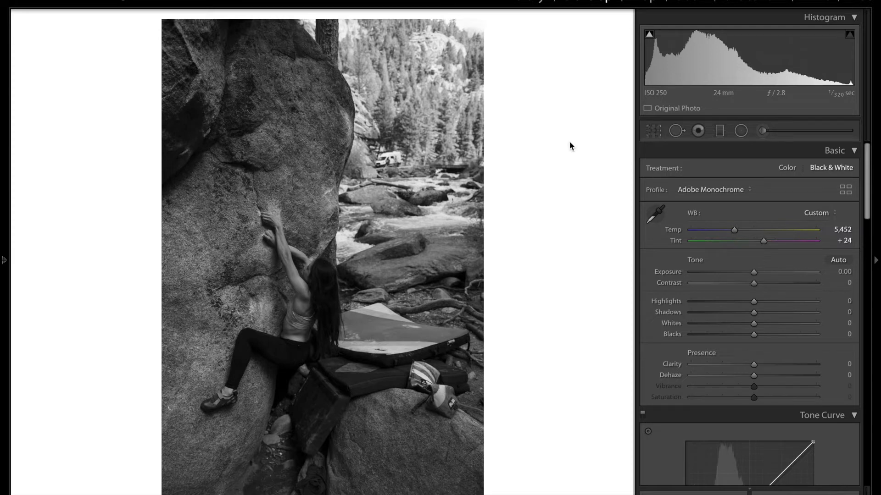
left_click(754, 274)
left_click_drag(754, 274, 756, 273)
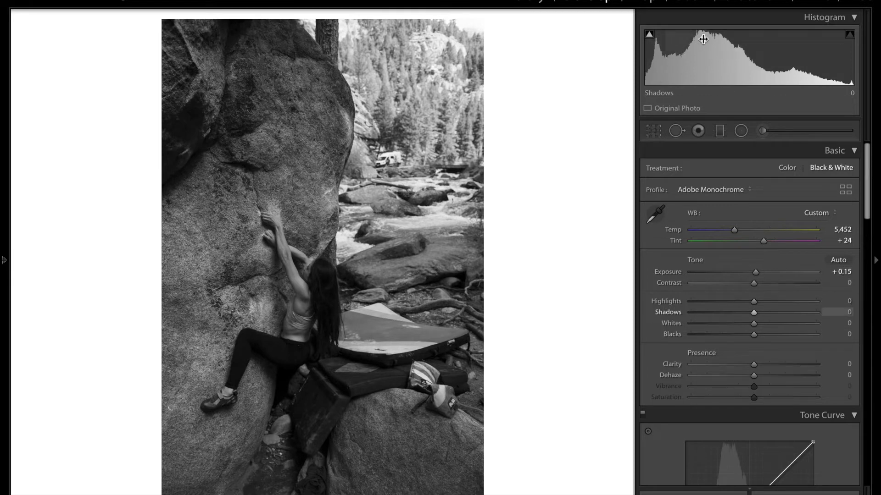
left_click_drag(756, 272, 737, 302)
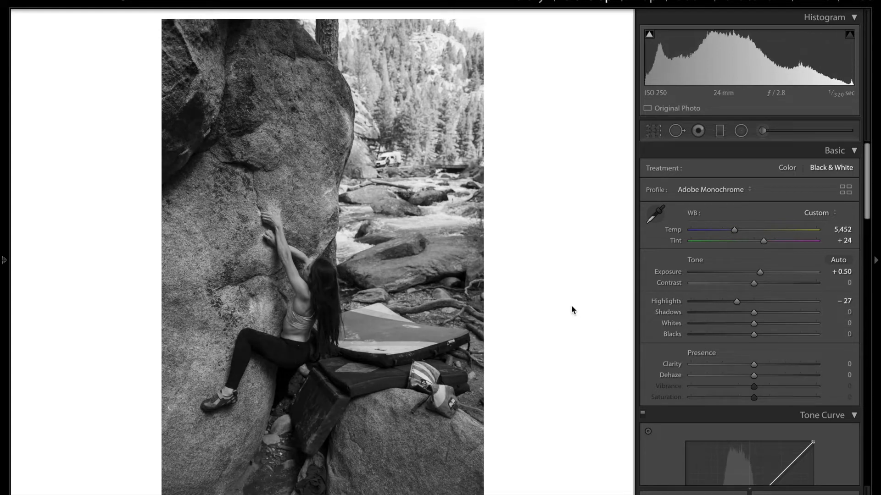
- Raise Shadows to +48 and Blacks to +26, checking the detail in the climber's dark hair up close
left_click(356, 301)
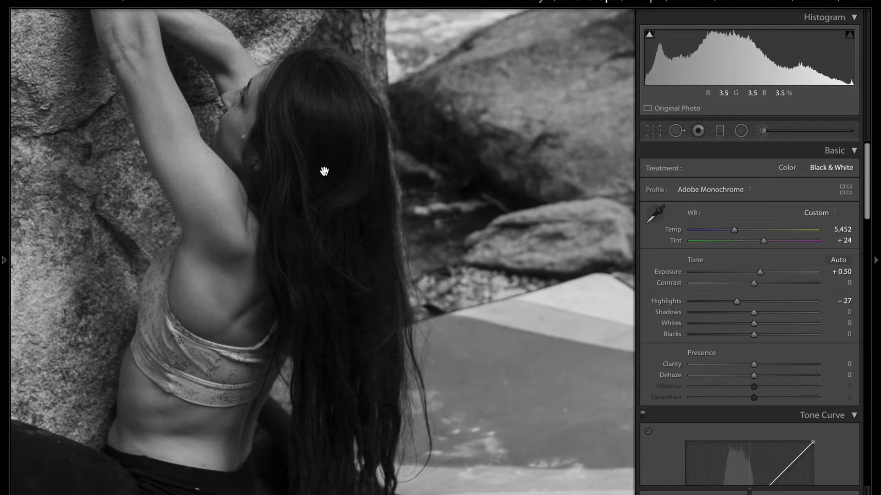
left_click_drag(754, 313, 778, 313)
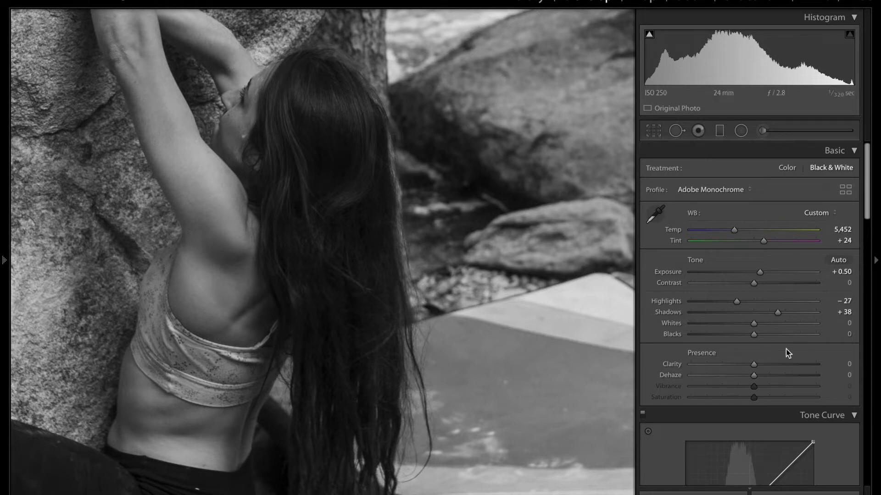
mouse_move(755, 335)
left_mouse_down()
mouse_move(766, 337)
mouse_move(783, 313)
mouse_move(770, 334)
left_mouse_up()
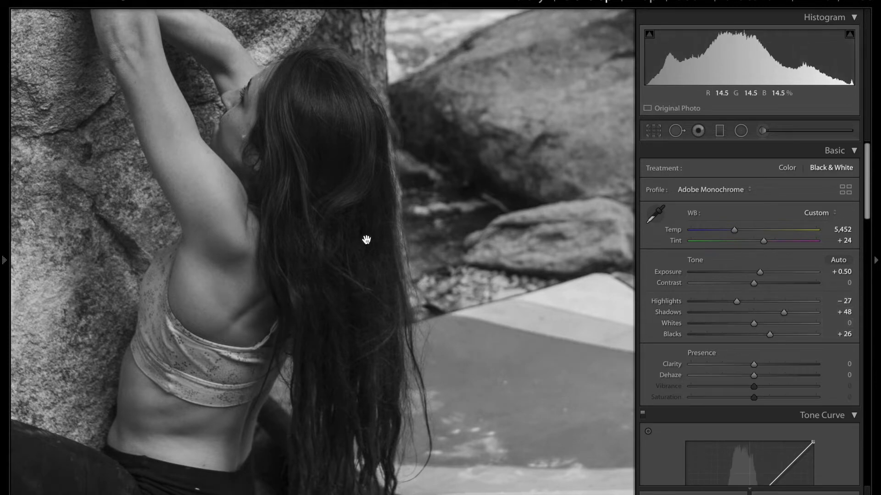
left_click(325, 184)
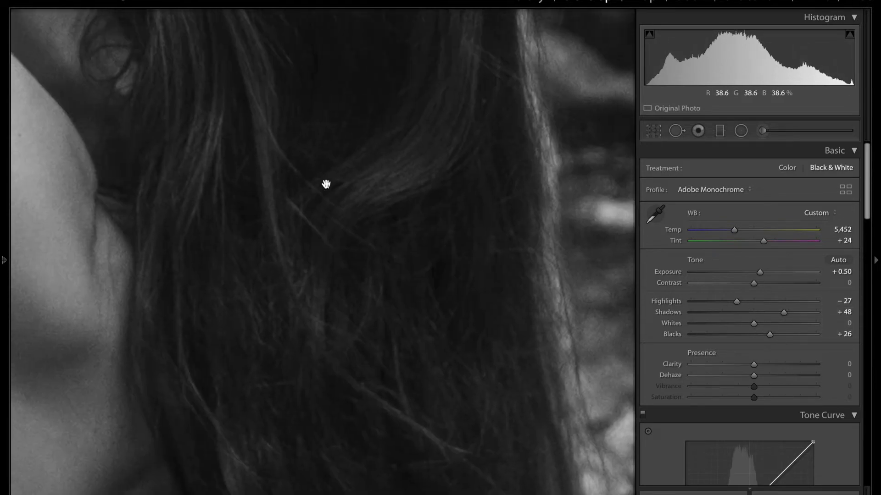
left_click(285, 155)
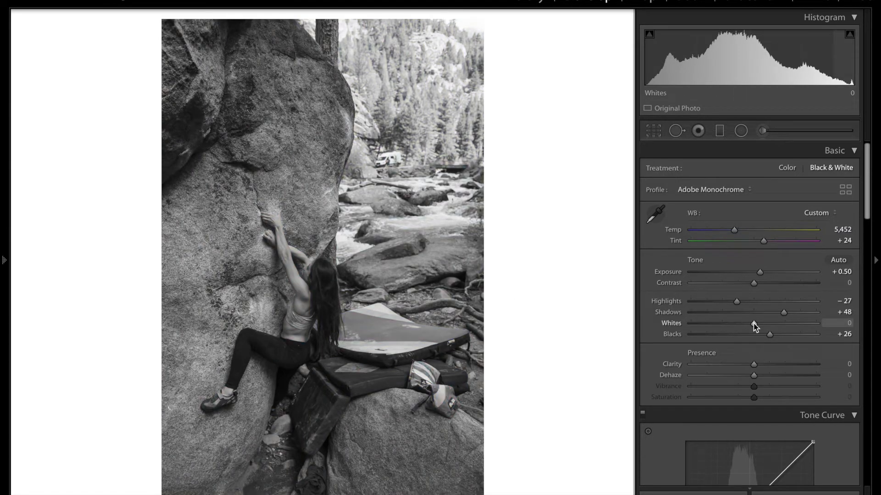
- Lower Whites to -14 and raise Contrast to +19
mouse_move(754, 325)
left_mouse_down()
mouse_move(731, 324)
mouse_move(745, 324)
left_mouse_up()
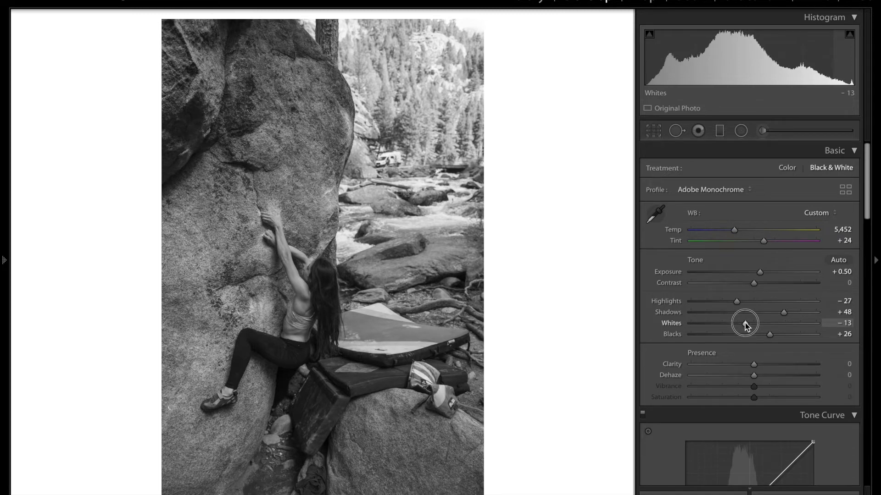
left_click_drag(745, 325, 744, 325)
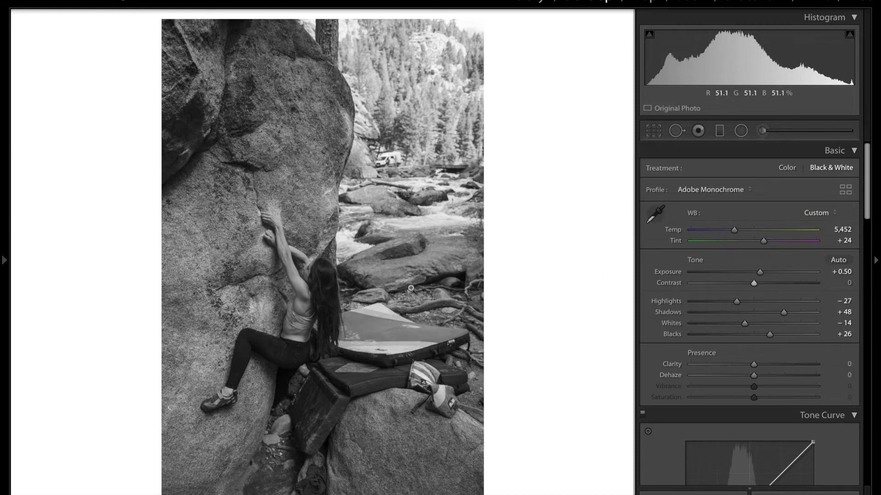
left_click(317, 309)
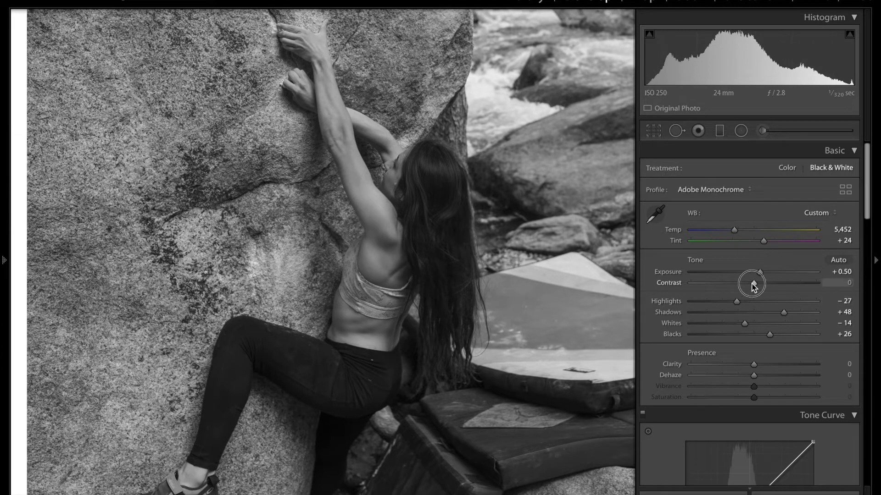
left_click_drag(754, 285, 765, 285)
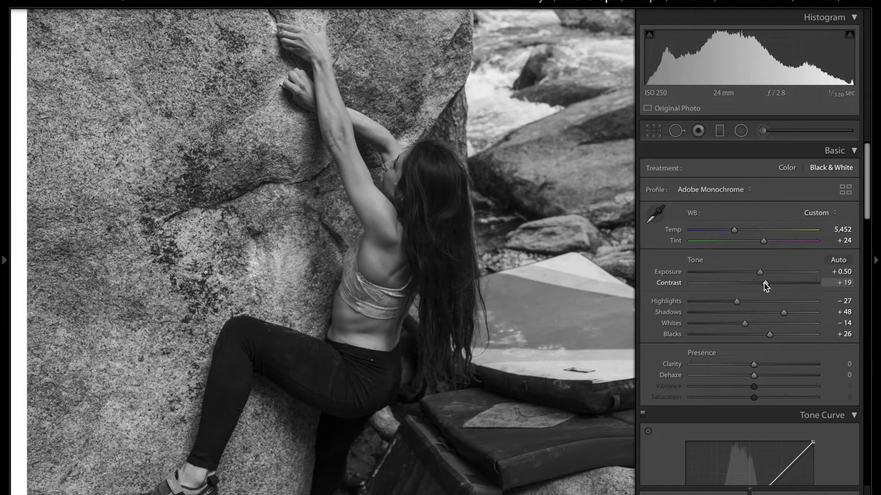
- Try Clarity at +100 and at +5 on the photo, resetting it to zero each time
left_click(571, 351)
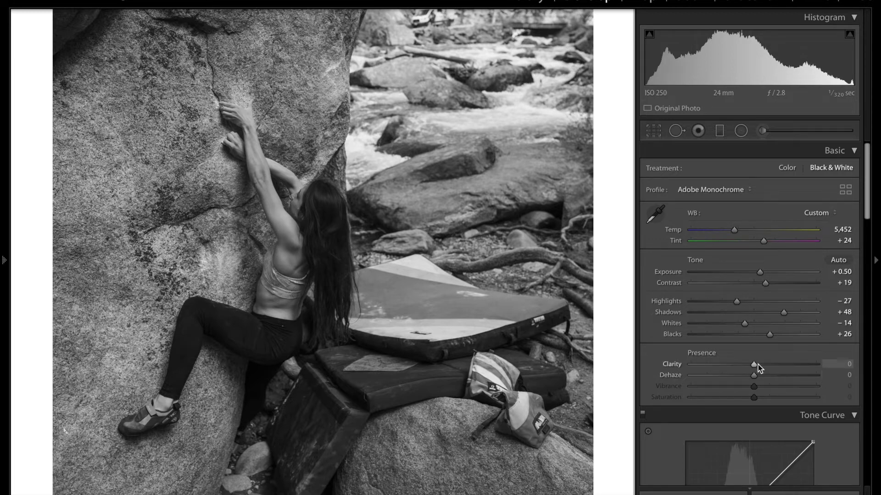
left_click_drag(754, 364, 822, 365)
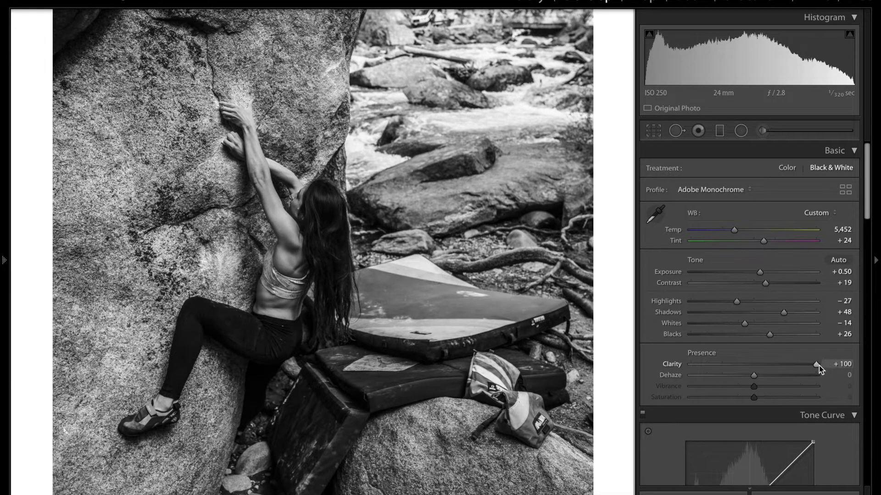
double_click(816, 365)
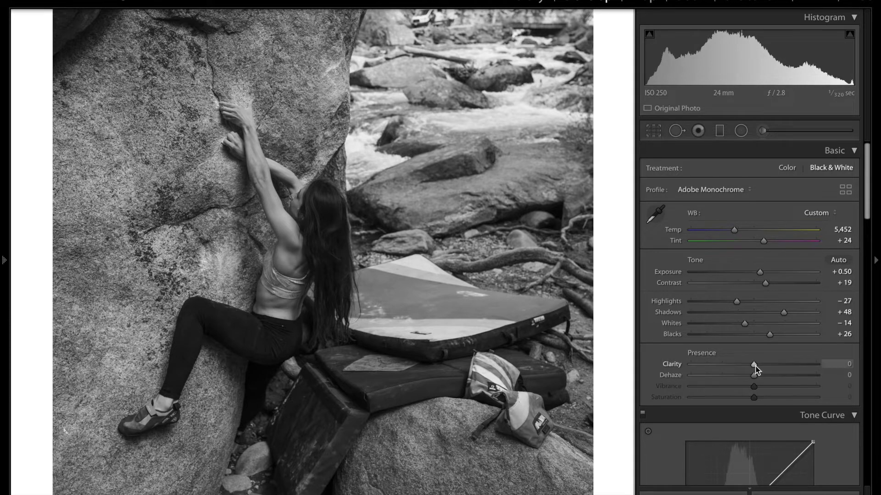
left_click_drag(755, 367, 757, 370)
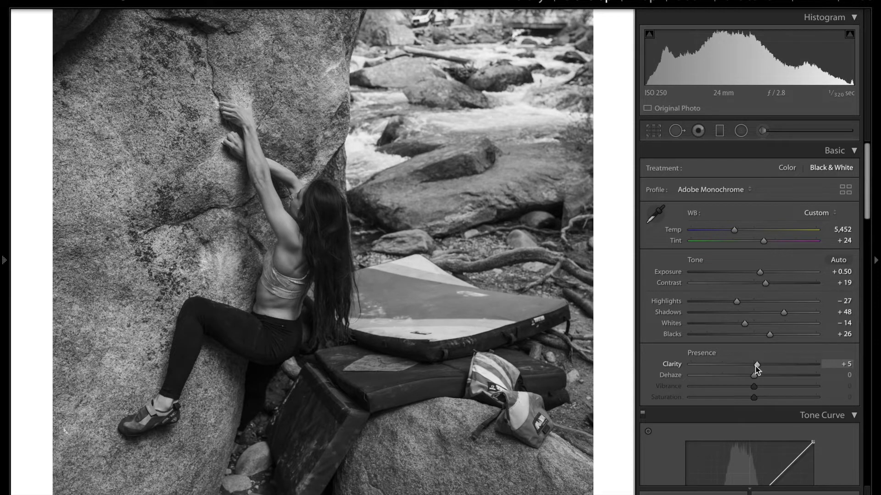
key("alt")
key("alt")
double_click(756, 365)
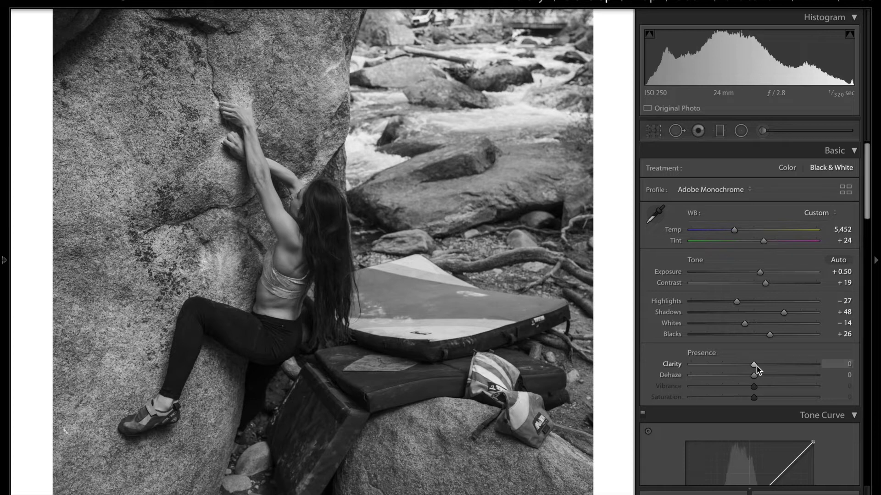
- Add a slight Clarity boost of +7 to the photo
left_click_drag(757, 365, 758, 365)
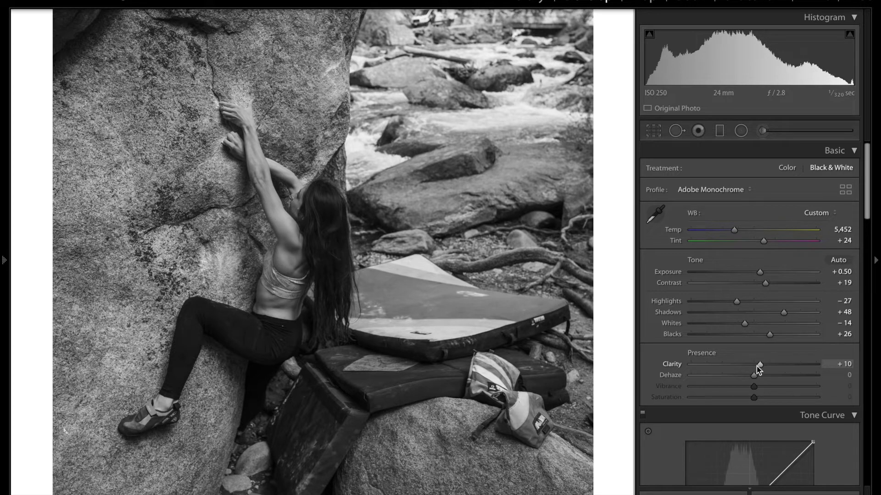
left_click_drag(756, 366, 756, 367)
key("alt")
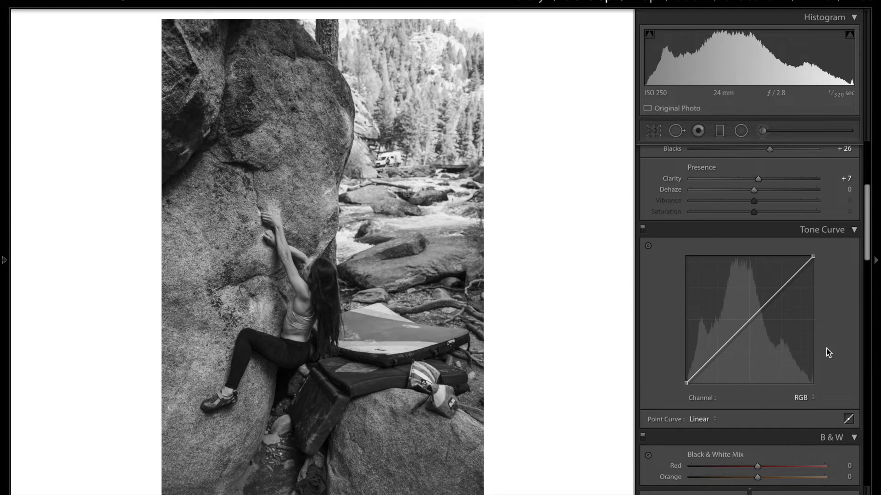
- Show the tone curve's region sliders and set Highlights to -15, Darks to +4 and Shadows to +17, leaving Lights at 0
left_click(848, 419)
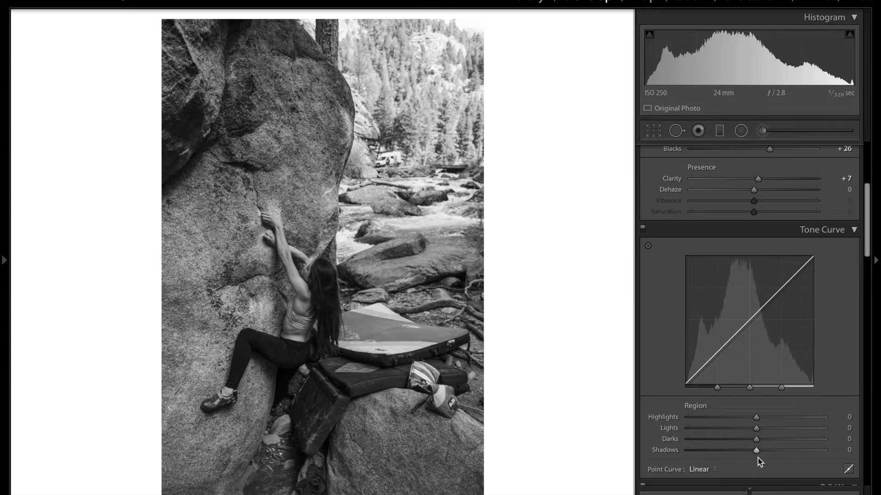
left_click(758, 422)
left_click_drag(758, 423, 767, 452)
double_click(754, 431)
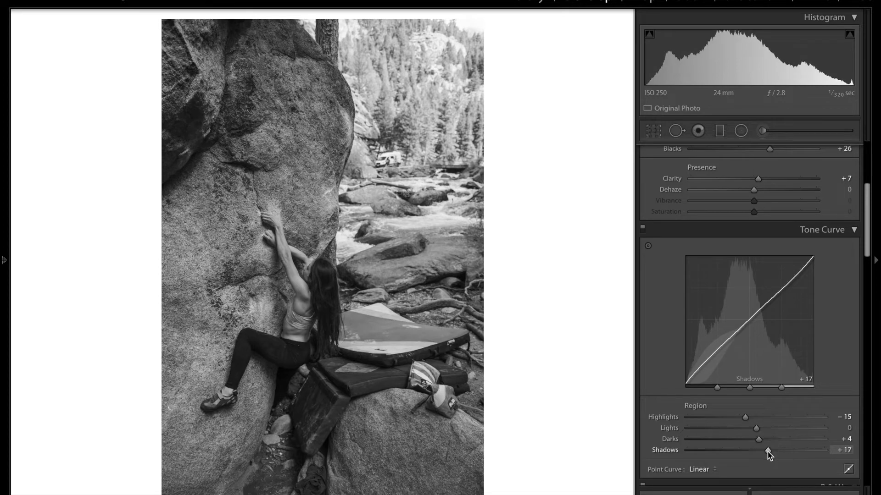
- Compare the photo with the tone curve adjustment off and on, both in full view and close up on the climber
left_click(642, 230)
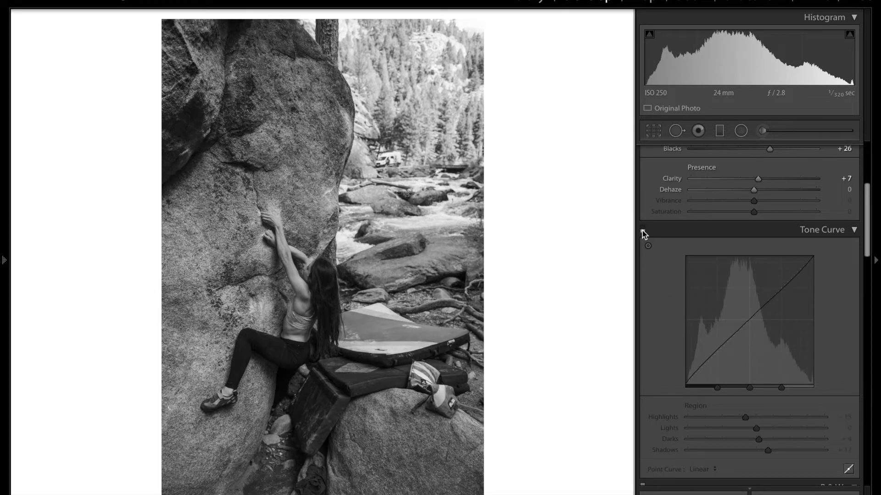
left_click(643, 230)
left_click(399, 297)
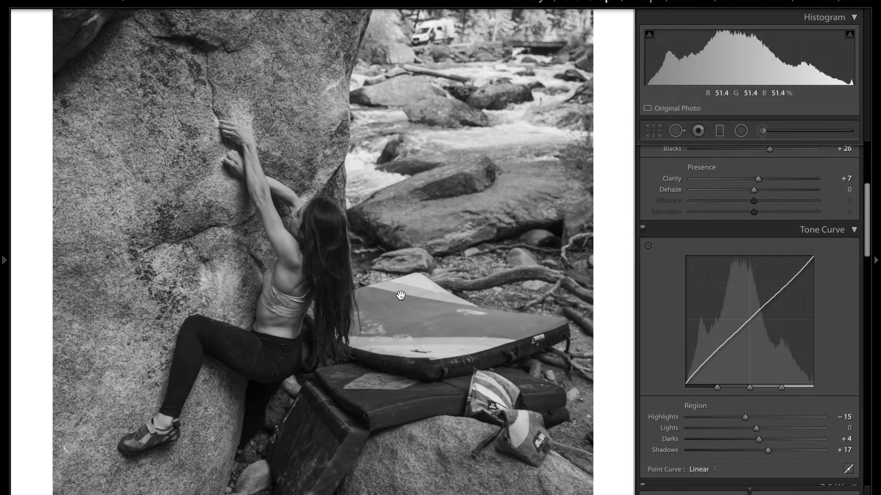
scroll(465, 286, "left", 10)
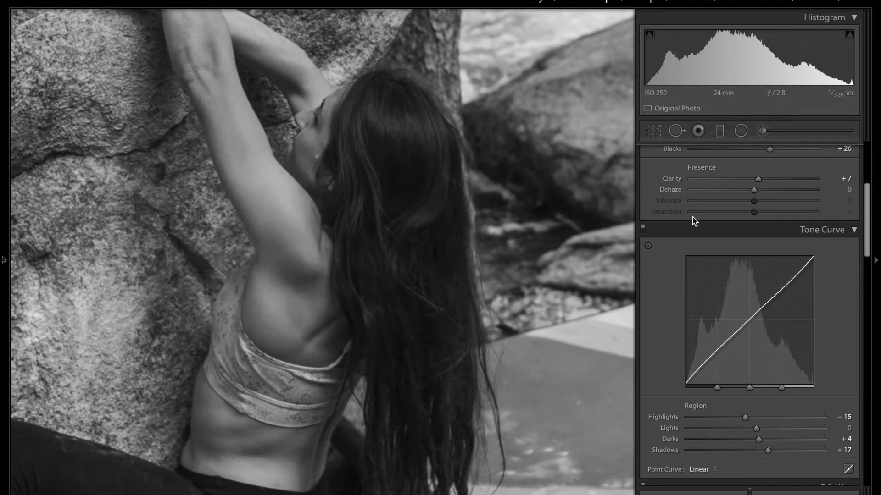
left_click(643, 230)
left_click(642, 232)
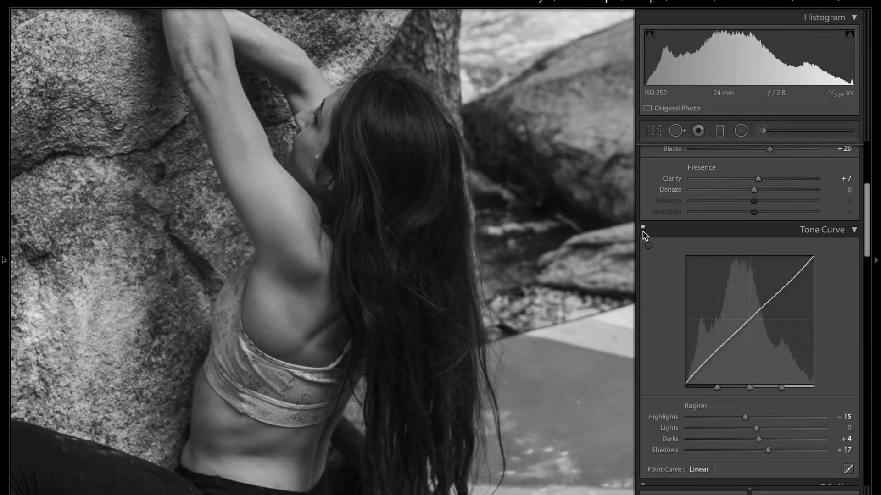
left_click(642, 229)
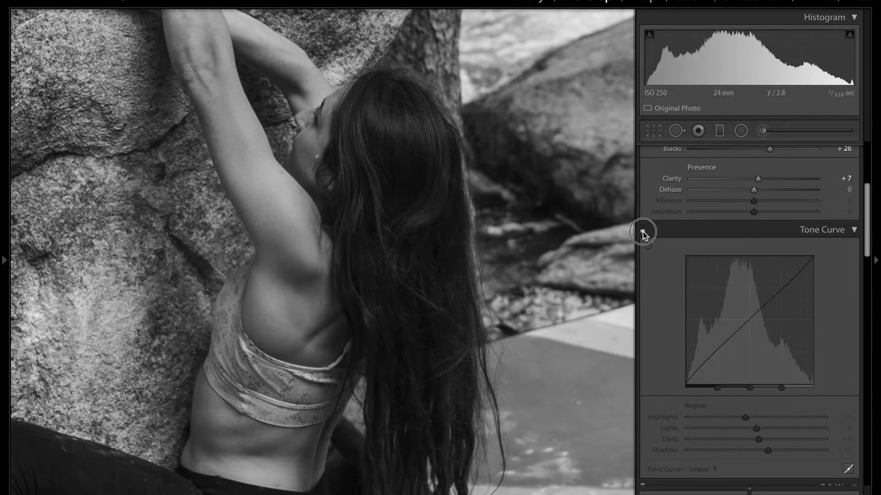
left_click(643, 231)
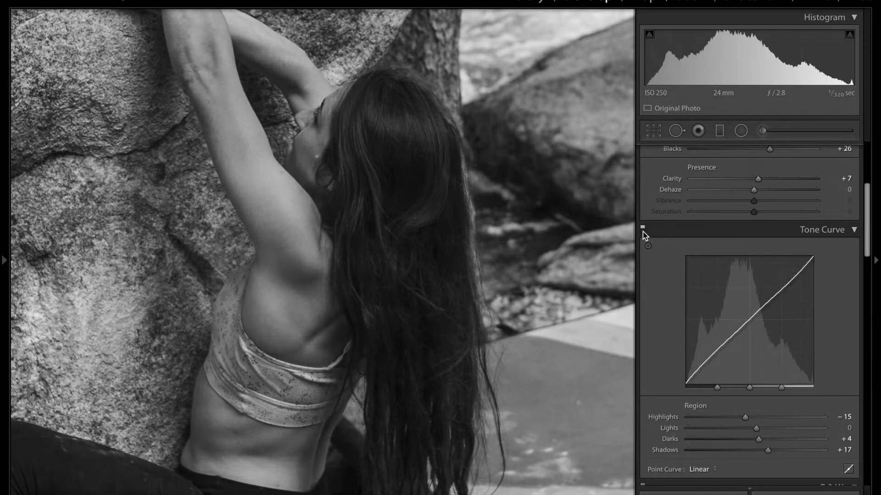
left_click(403, 243)
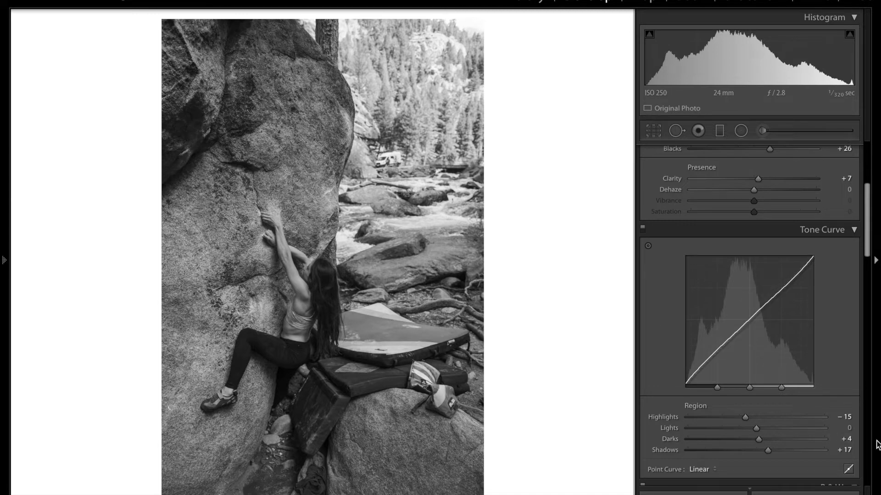
- Switch the tone curve to point editing, add a midtone point near the centre, and zoom in on the climber
left_click(848, 469)
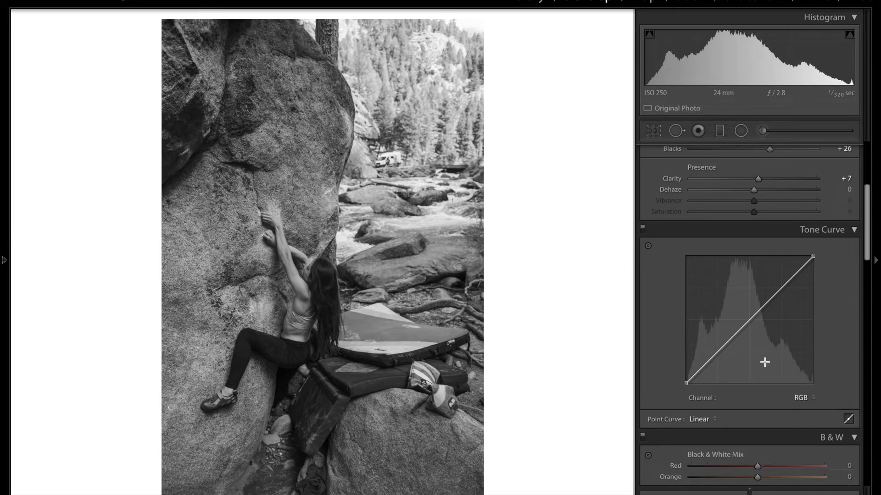
left_click_drag(750, 319, 748, 318)
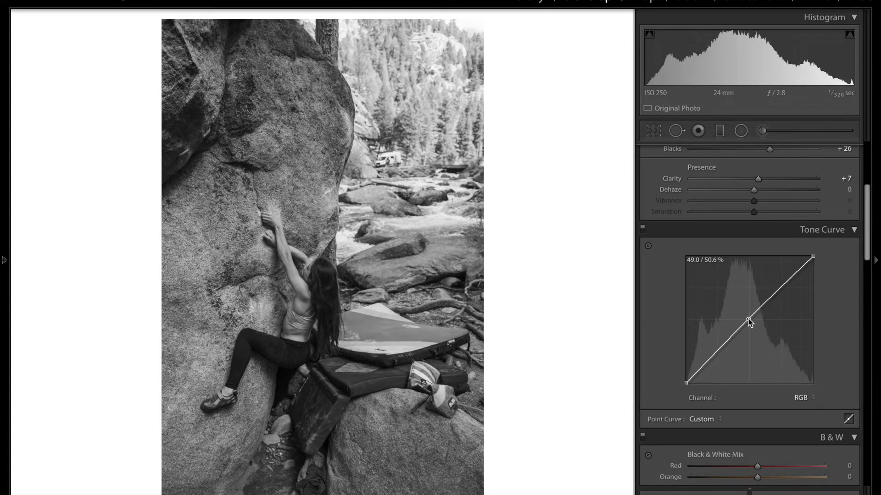
left_click(351, 311)
scroll(351, 311, "up", 2)
scroll(350, 311, "right", 5)
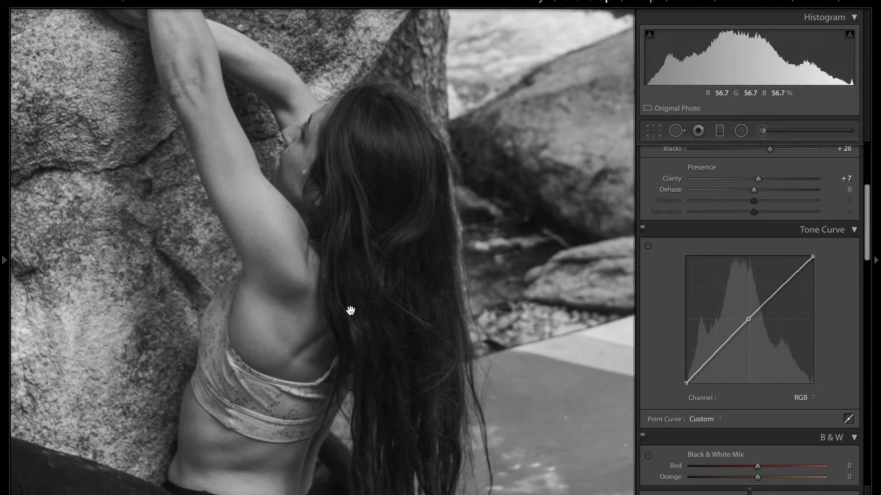
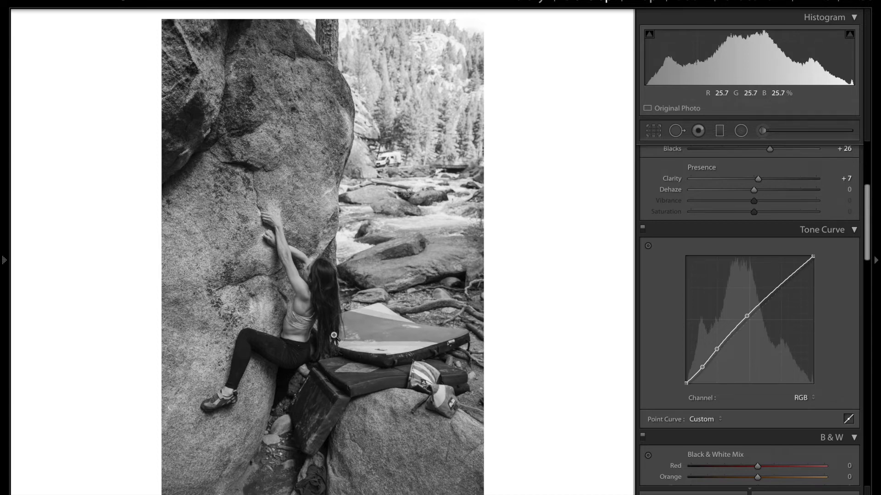
- Return the photo's treatment to Color and fine-tune the white balance Tint to +22
scroll(765, 321, "up", 5)
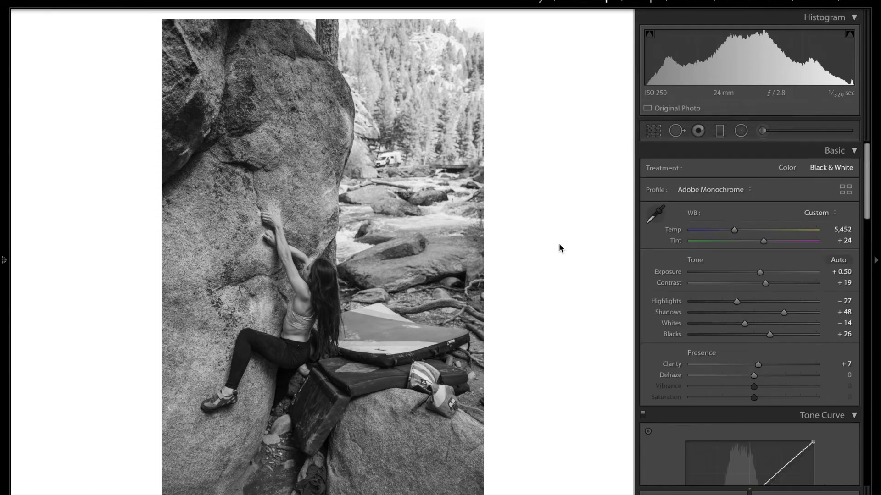
left_click(787, 169)
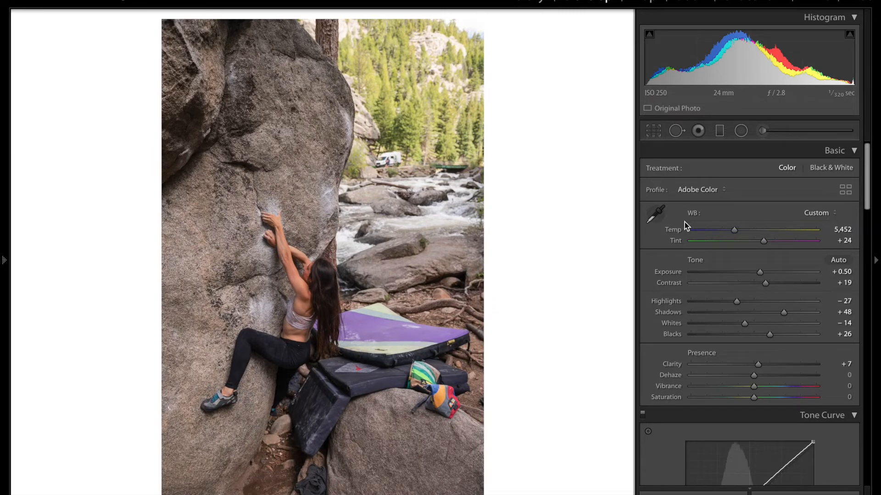
key("alt")
key("alt+Down")
key("Down")
key("alt")
key("alt+Up")
- Shape the upper tone curve with two highlight points, one near 86 / 88 %, and raise the midtone point to about 46.7 / 52.9 %
scroll(755, 246, "down", 5)
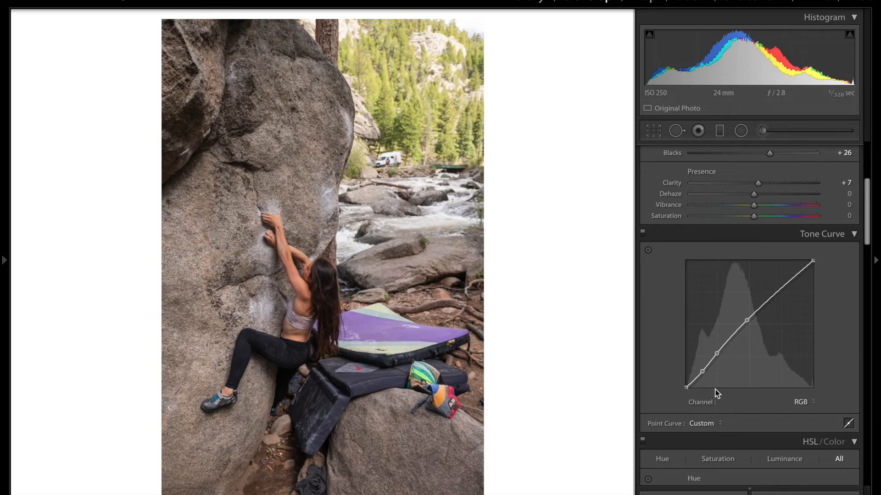
left_click(778, 289)
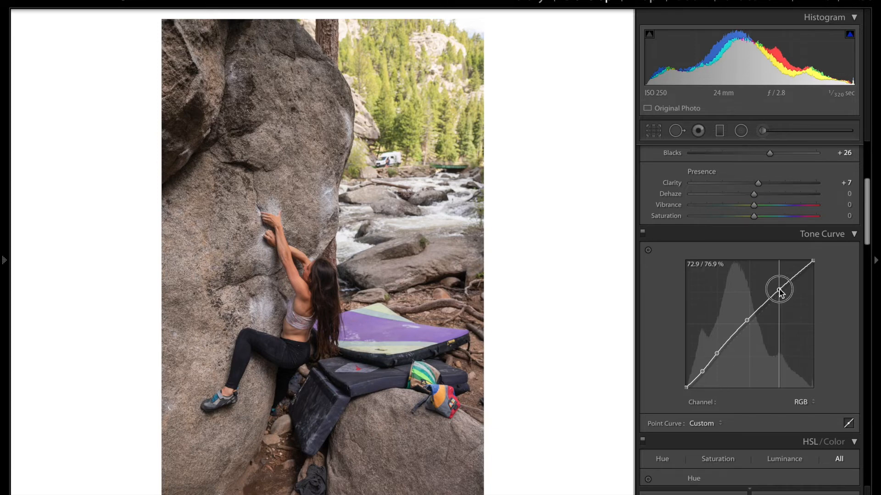
left_click_drag(780, 292, 782, 294)
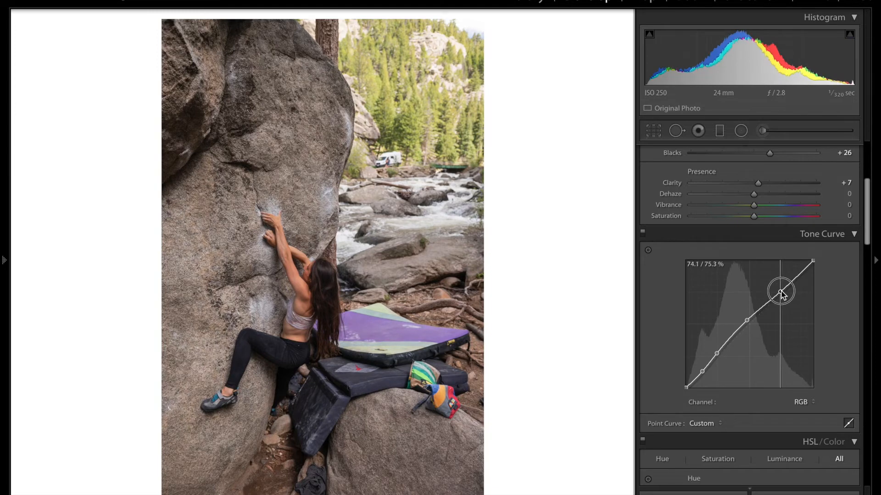
left_click_drag(781, 292, 780, 289)
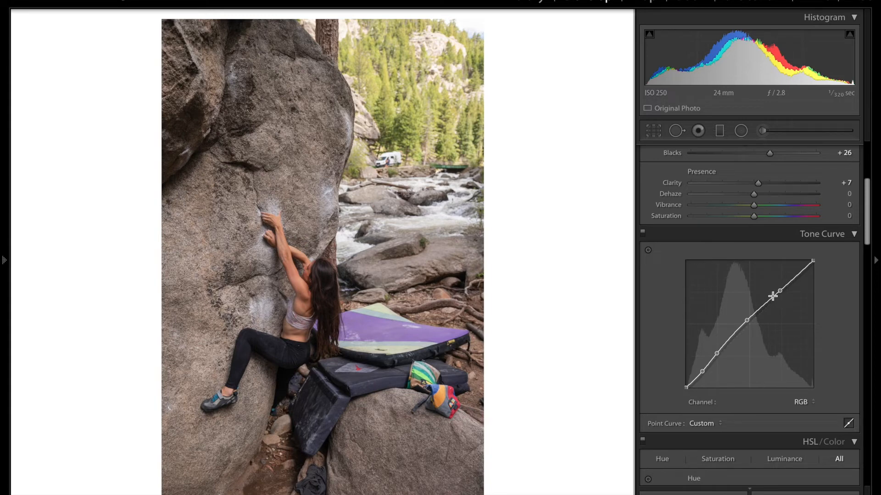
left_click_drag(796, 276, 796, 275)
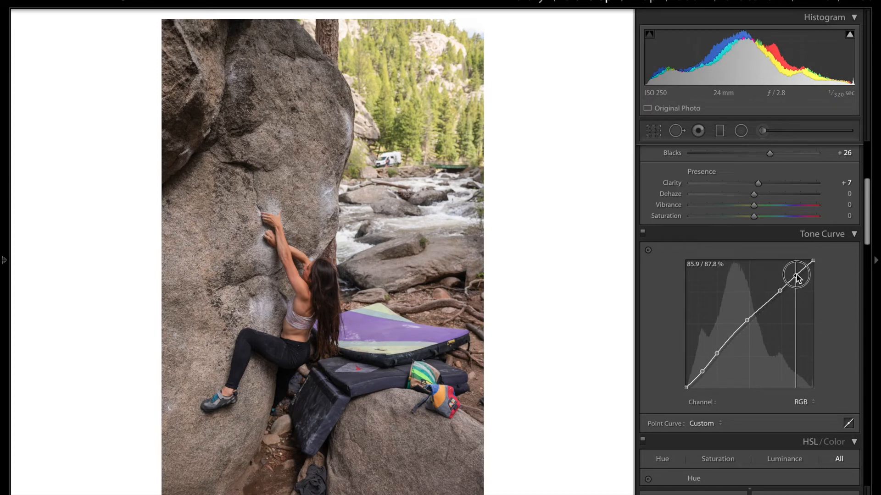
left_click_drag(777, 291, 775, 291)
left_click_drag(746, 321, 746, 321)
- Reduce the photo's Exposure to +0.38
scroll(745, 320, "up", 3)
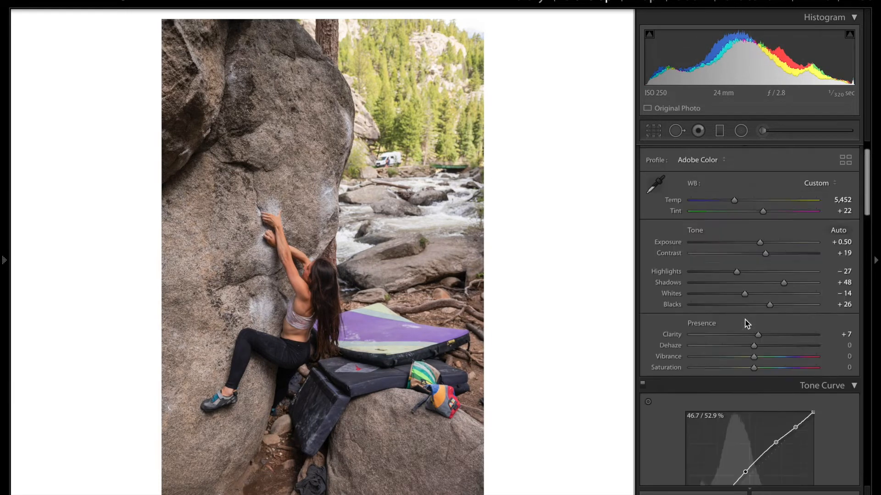
scroll(745, 320, "up", 1)
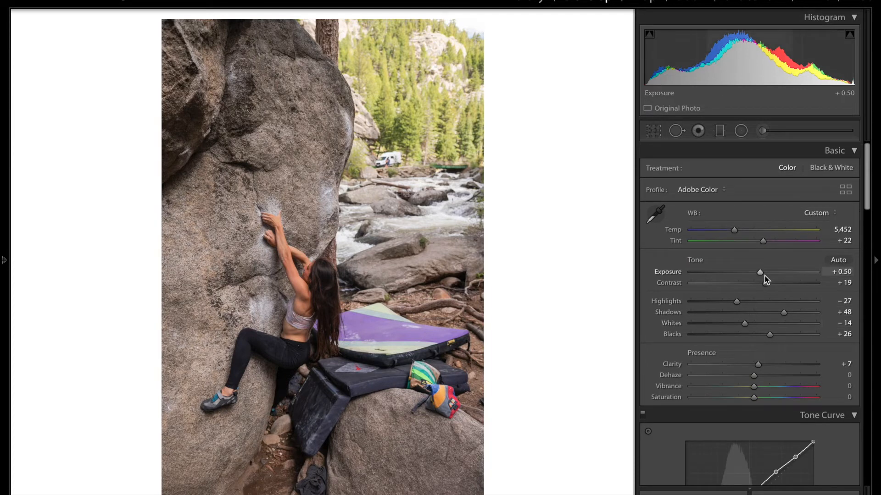
key("Down")
key("Down")
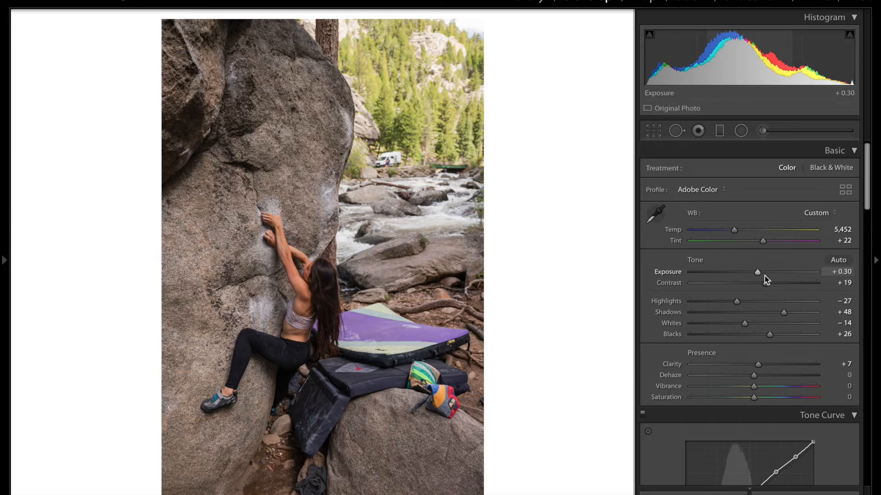
key("Up")
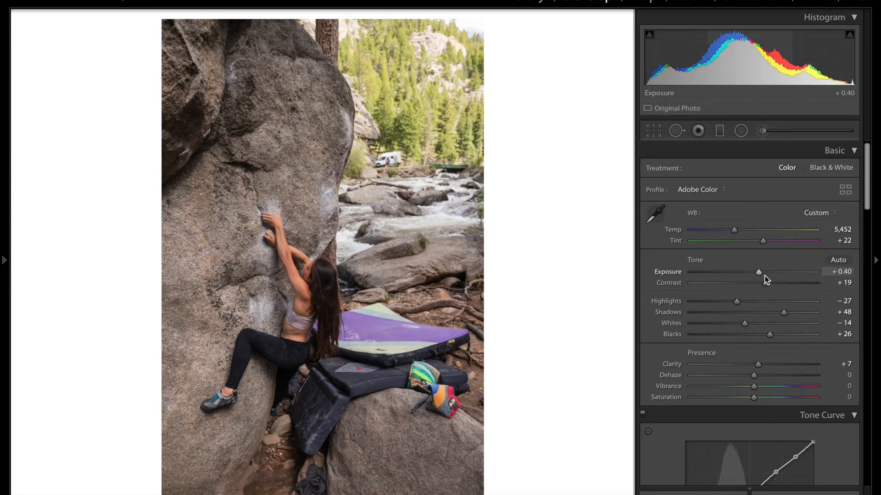
key("alt+Down")
- Nudge the midtone point of the tone curve slightly toward the shadows and lower the curve's white endpoint a little
scroll(765, 279, "down", 5)
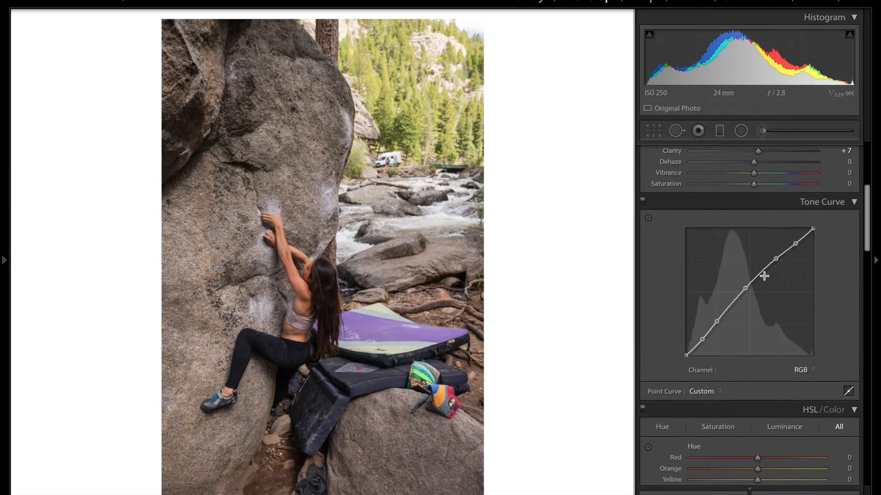
scroll(778, 285, "down", 2)
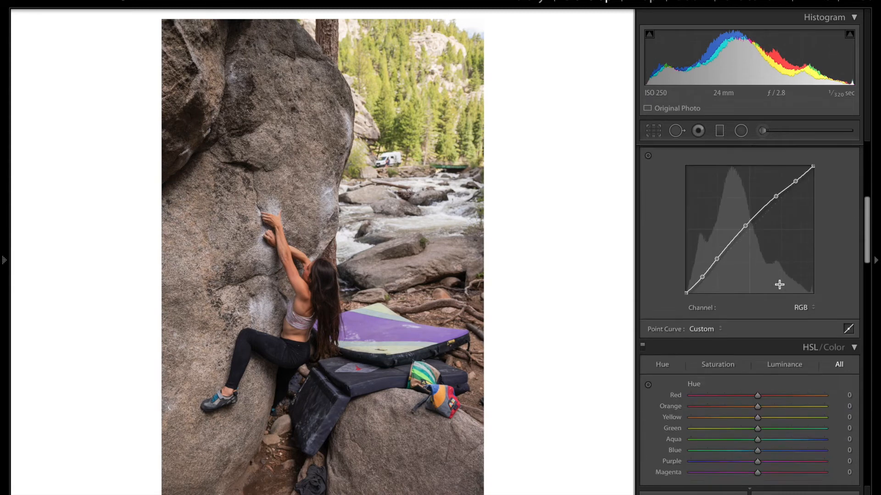
scroll(780, 285, "up", 5)
scroll(779, 284, "down", 6)
scroll(780, 284, "up", 5)
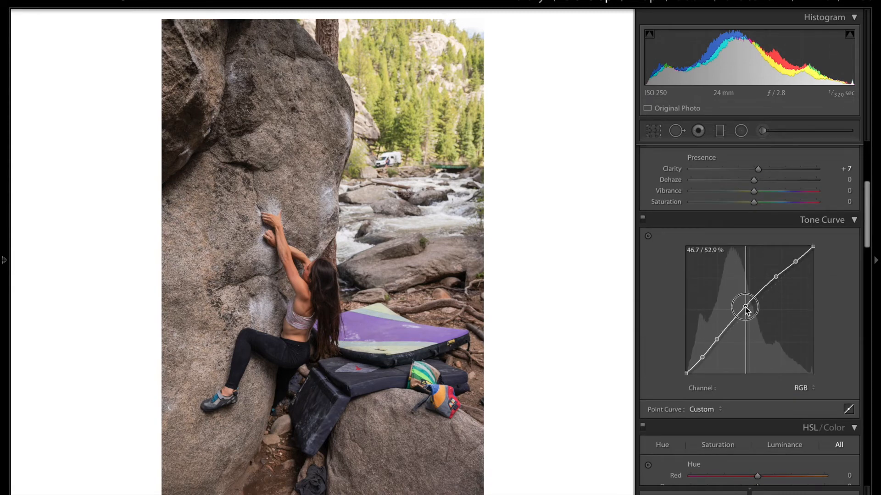
left_click_drag(744, 307, 744, 308)
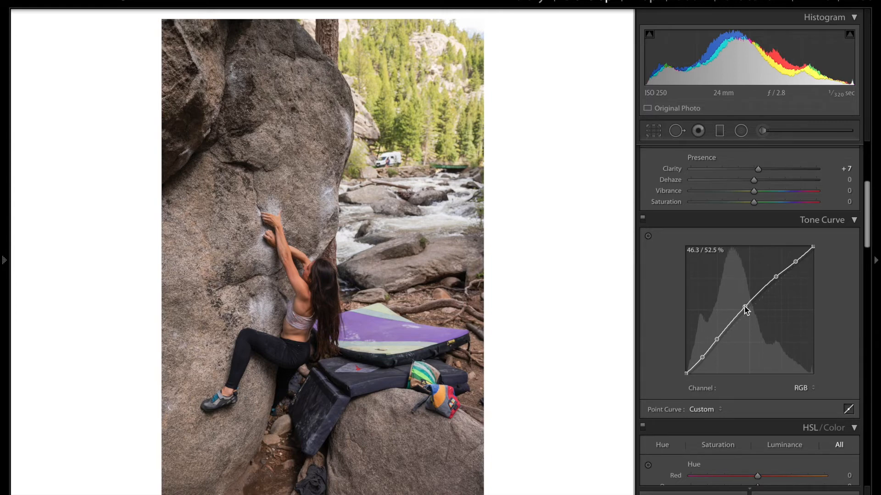
left_click_drag(745, 310, 743, 307)
key("backslash")
key("backslash")
left_click_drag(813, 247, 813, 250)
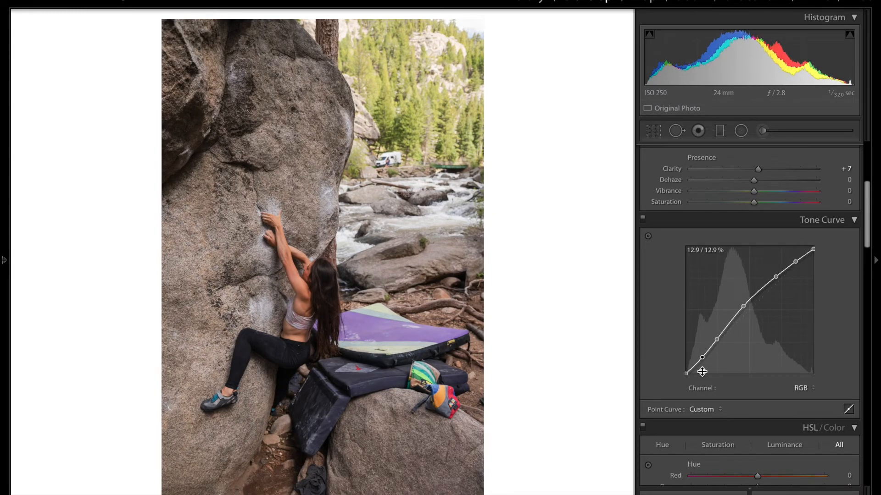
- Set the calibration's Shadows Tint to -7 and the Blue Primary Hue to -17
left_click_drag(865, 222, 867, 487)
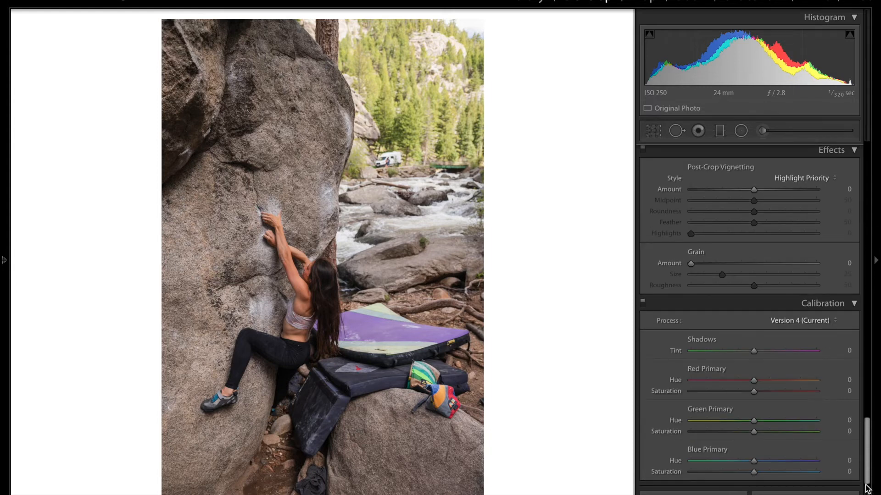
left_click_drag(754, 352, 748, 352)
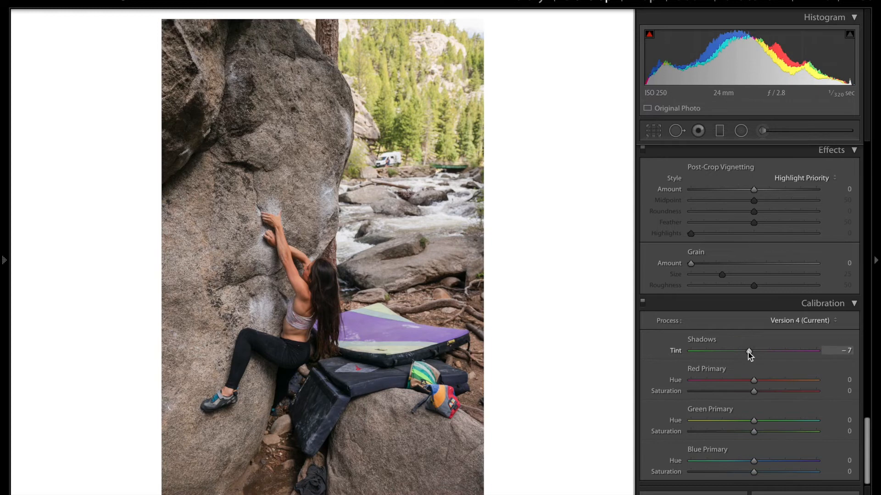
double_click(749, 352)
scroll(724, 351, "down", 5)
scroll(724, 351, "down", 5)
scroll(725, 351, "up", 6)
scroll(724, 351, "up", 1)
key("alt")
left_click_drag(747, 461, 743, 461)
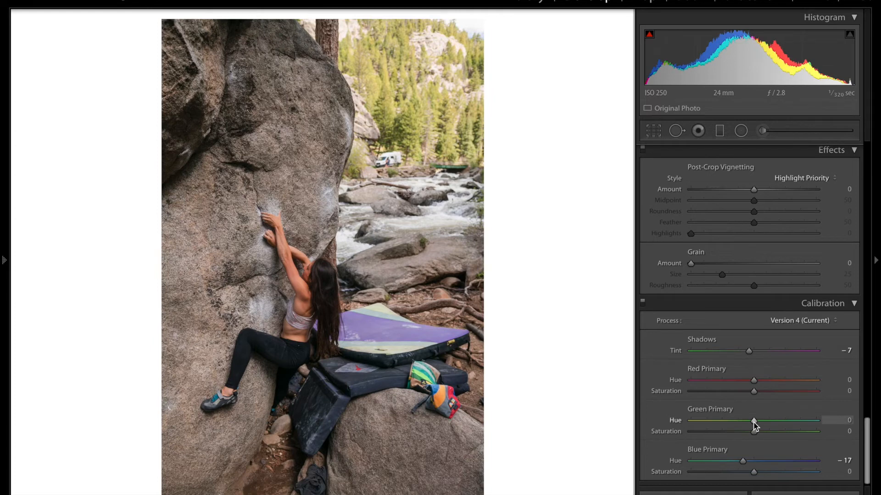
- Try the Green Primary Hue at -61 and +7, and settle on +4
left_click_drag(754, 421, 716, 422)
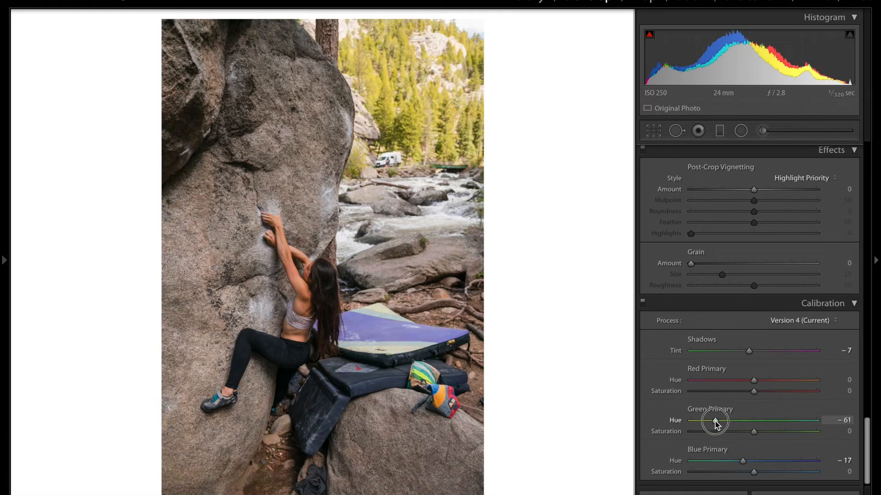
left_click_drag(715, 422, 759, 423)
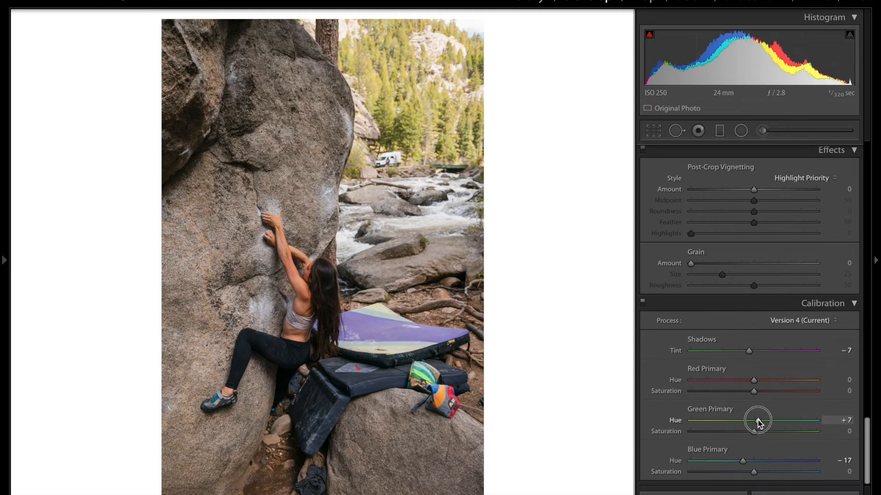
left_click_drag(758, 422, 755, 423)
- Set the Red Primary Hue to +4 and check the climber and crash pads up close
mouse_move(751, 383)
left_mouse_down()
mouse_move(764, 384)
mouse_move(754, 386)
left_mouse_up()
double_click(752, 383)
key("Up")
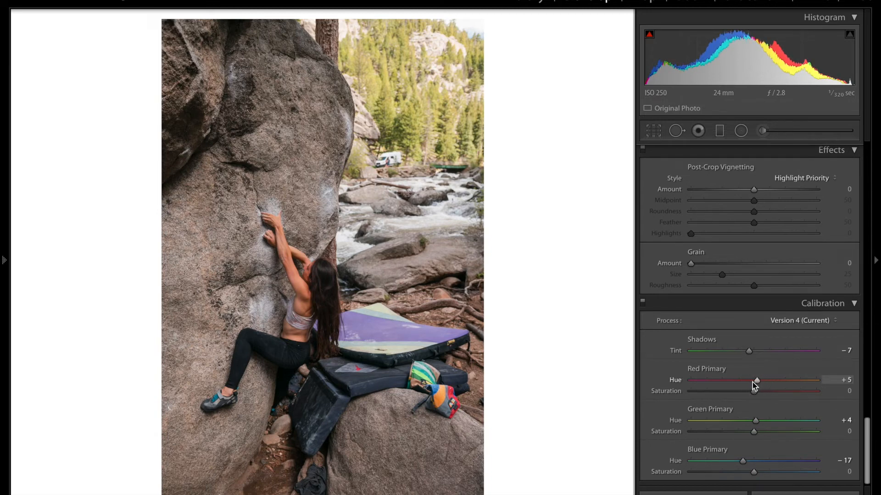
key("Down")
left_click(369, 328)
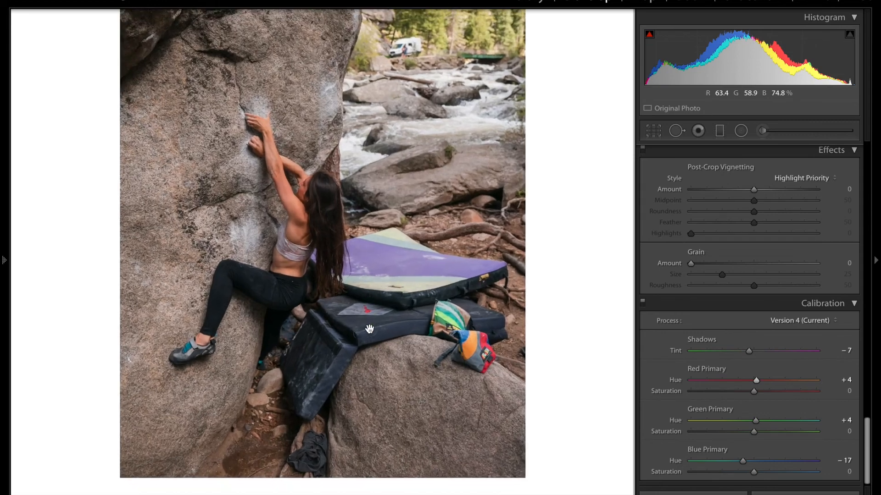
left_click(369, 329)
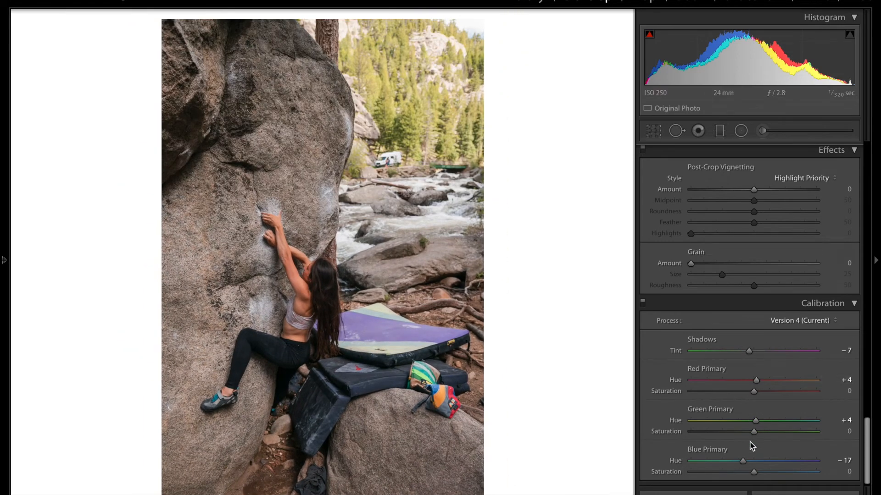
- Try Red Primary Saturation at +10, Green Primary Saturation at +37 and a strongly reduced Blue Primary Saturation, resetting each to zero
mouse_move(752, 392)
left_mouse_down()
mouse_move(713, 391)
mouse_move(820, 395)
mouse_move(756, 392)
left_mouse_up()
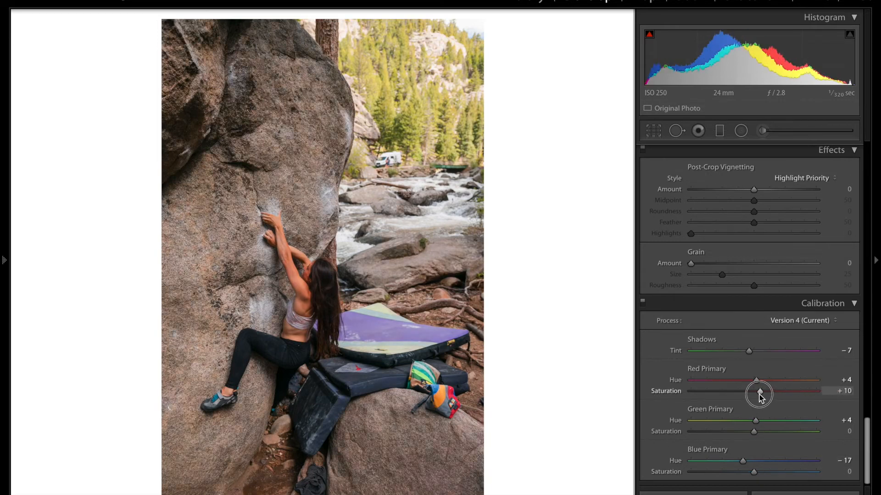
left_click_drag(751, 430, 776, 430)
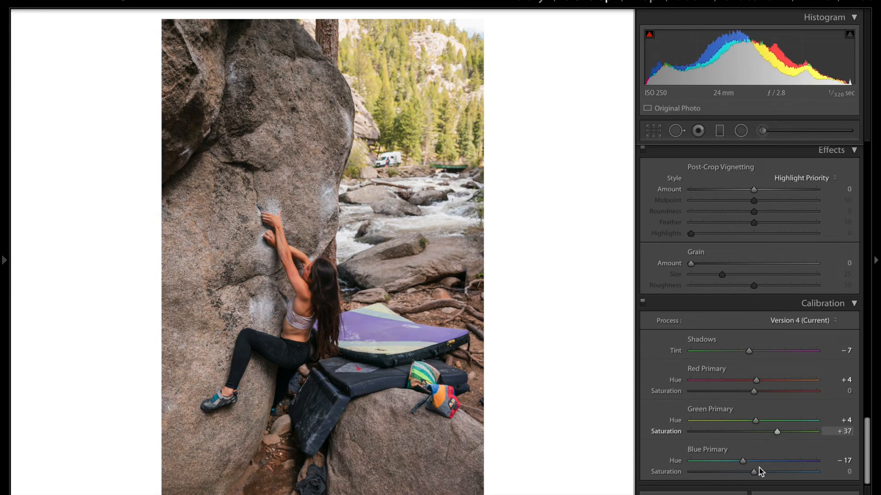
double_click(777, 431)
left_click_drag(753, 472, 711, 472)
double_click(711, 473)
mouse_move(754, 433)
left_mouse_down()
mouse_move(710, 433)
mouse_move(767, 431)
left_mouse_up()
double_click(767, 431)
- Set the calibration's primary Saturation values to +8 for green, -7 for red and +13 for blue
left_click_drag(754, 431, 761, 431)
left_click(757, 431)
mouse_move(752, 393)
left_mouse_down()
mouse_move(719, 395)
mouse_move(775, 392)
mouse_move(750, 395)
left_mouse_up()
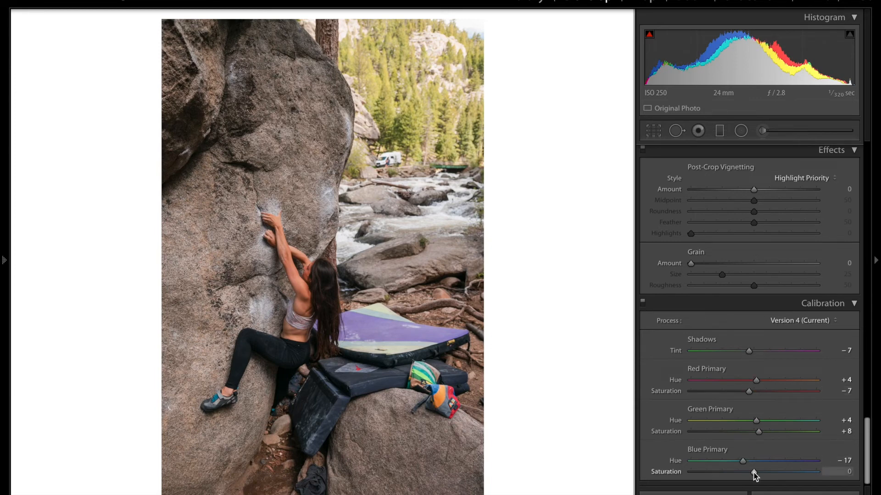
left_click_drag(754, 473, 761, 474)
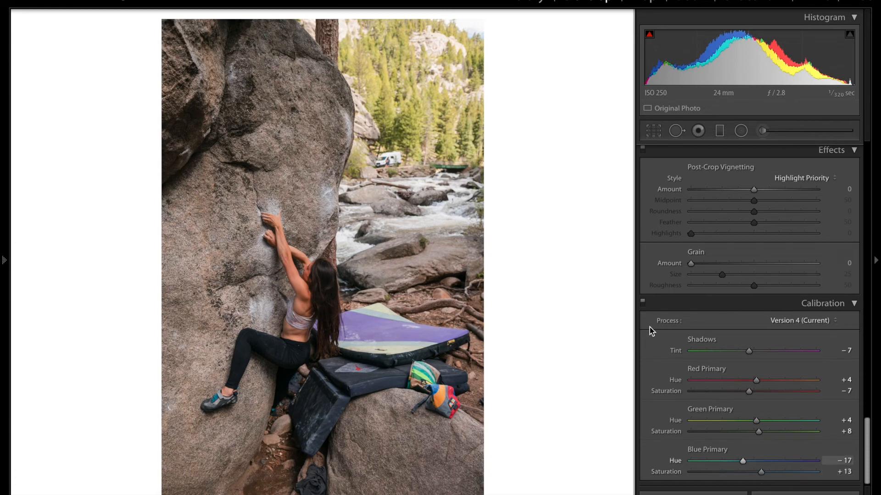
- Compare the photo with the calibration adjustments off and on
left_click(644, 305)
left_click(644, 306)
left_click(644, 305)
left_click(643, 305)
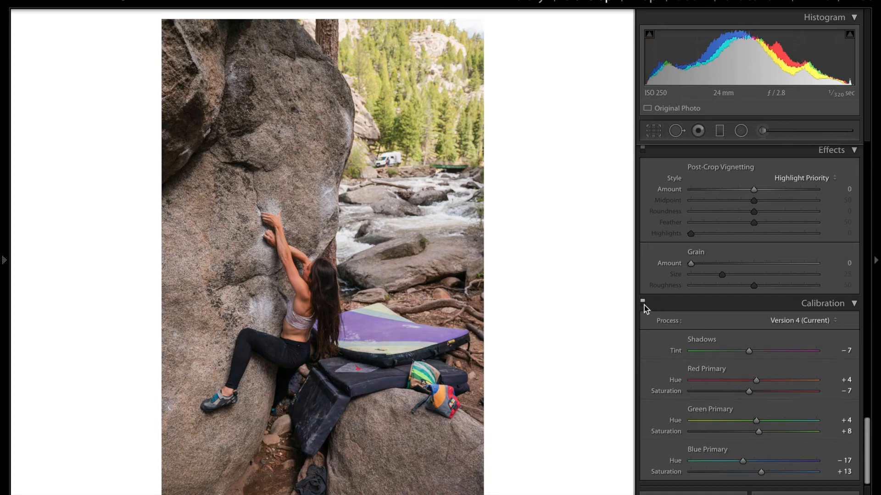
- Crop the photo to a 4 x 5 / 8 x 10 aspect ratio and position the frame around the climber and crash pads
key("r")
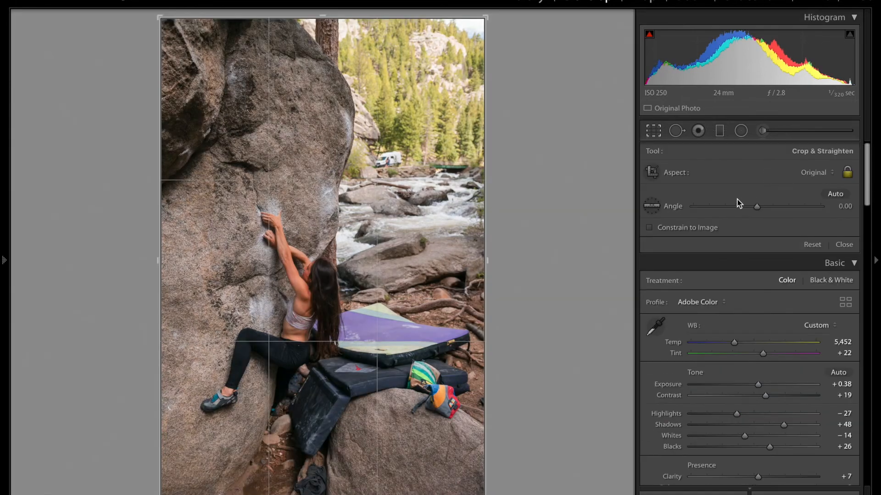
left_click(816, 173)
left_click(793, 205)
mouse_move(427, 327)
left_mouse_down()
mouse_move(426, 305)
mouse_move(428, 324)
left_mouse_up()
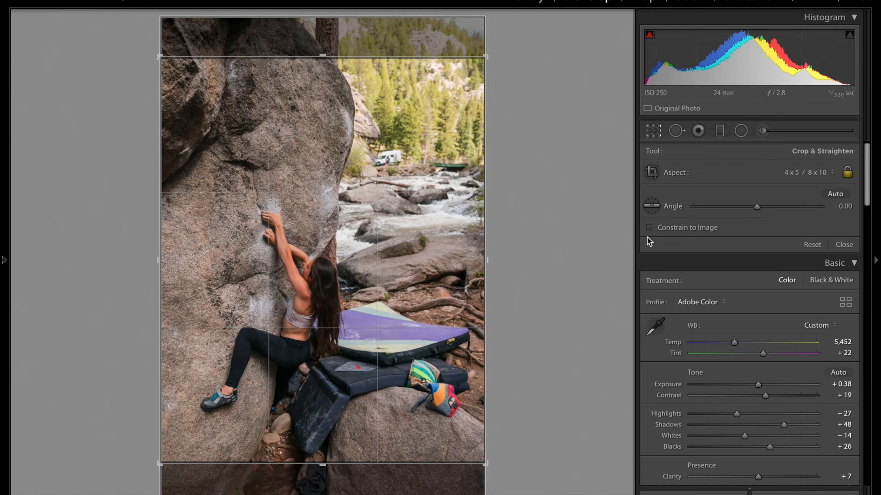
- Apply the crop and set split toning to Highlights Hue 207, Saturation 15 and Shadows Hue 12, Saturation 5
key("Return")
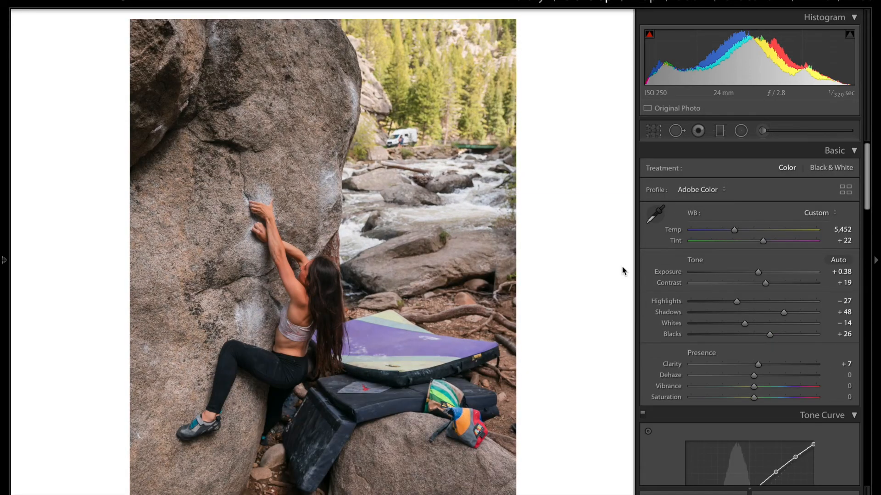
scroll(759, 320, "down", 15)
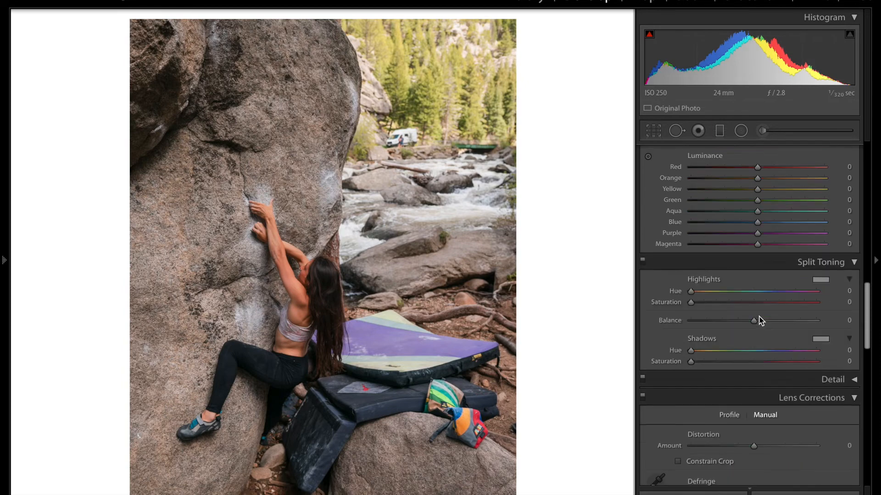
left_click(766, 329)
left_click_drag(690, 318, 692, 319)
double_click(766, 331)
left_click_drag(700, 270, 760, 271)
mouse_move(699, 257)
left_mouse_down()
mouse_move(774, 259)
mouse_move(710, 271)
left_mouse_up()
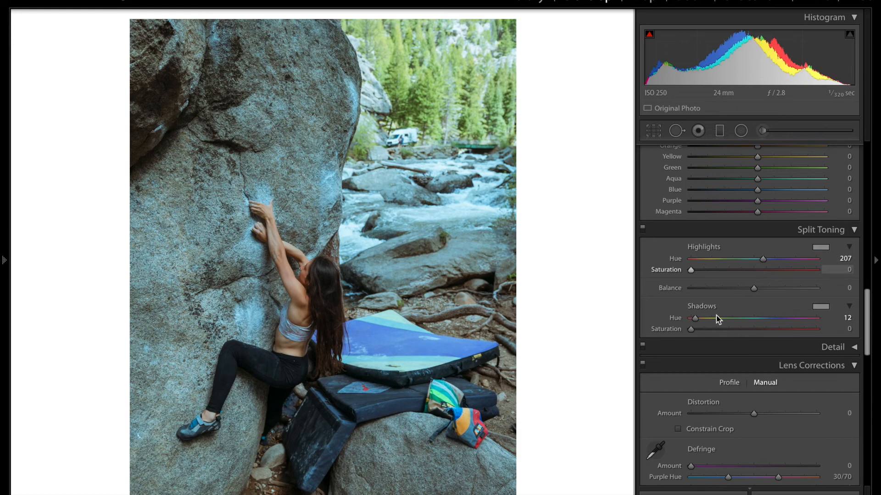
left_click_drag(691, 330, 697, 329)
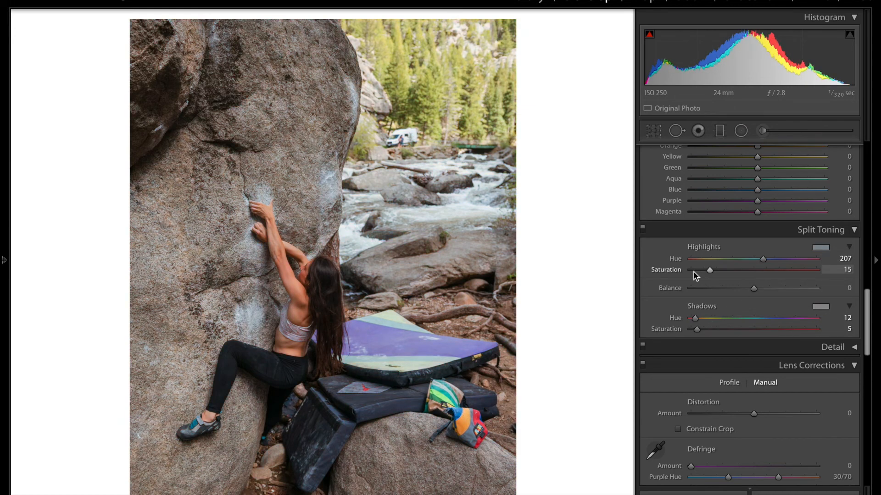
- Set the split toning Highlights Saturation to 13 and compare the photo before and after editing
key("Down")
key("Down")
key("Down")
key("Down")
key("Down")
key("Up")
key("Up")
key("Up")
key("Up")
key("Down")
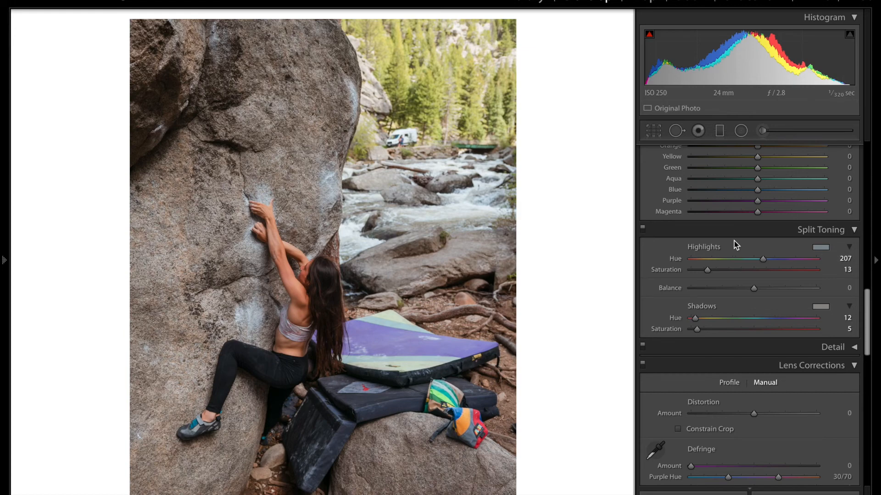
key("backslash")
key("backslash")
- Set the split toning Shadows Saturation to 4 and the Balance to +4
scroll(733, 241, "up", 3)
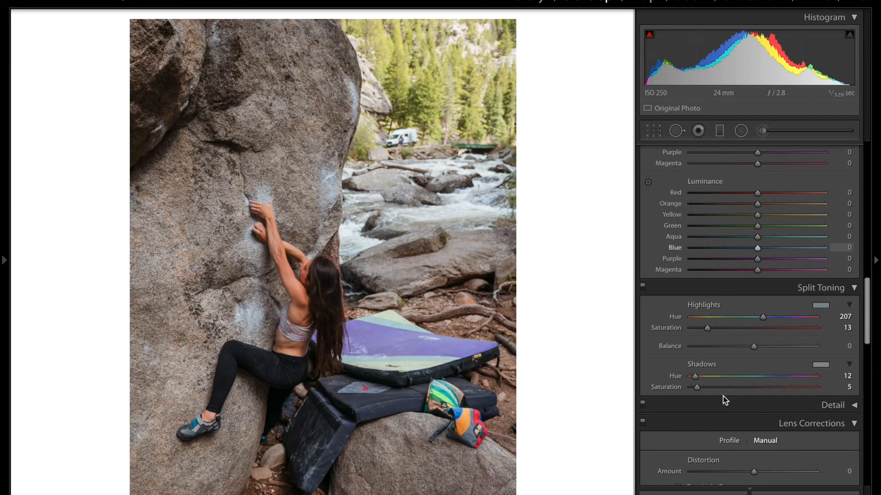
key("alt+Down")
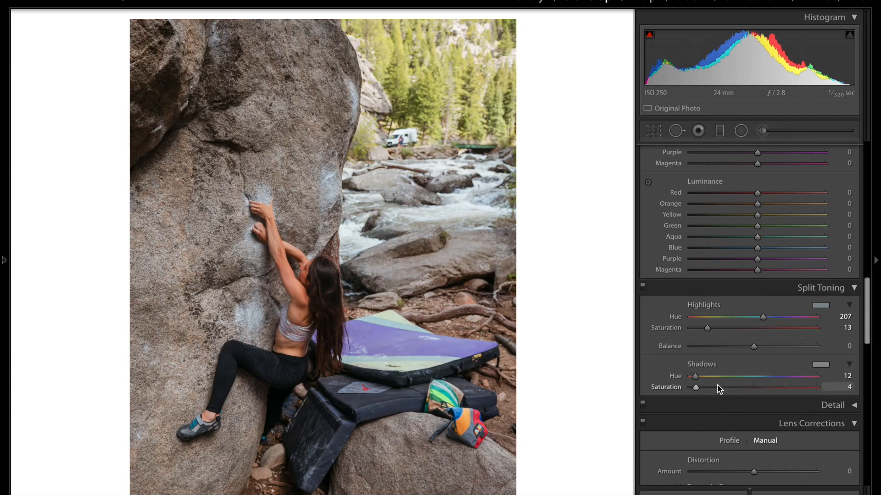
key("Up")
mouse_move(766, 346)
left_mouse_down()
mouse_move(731, 347)
mouse_move(756, 349)
left_mouse_up()
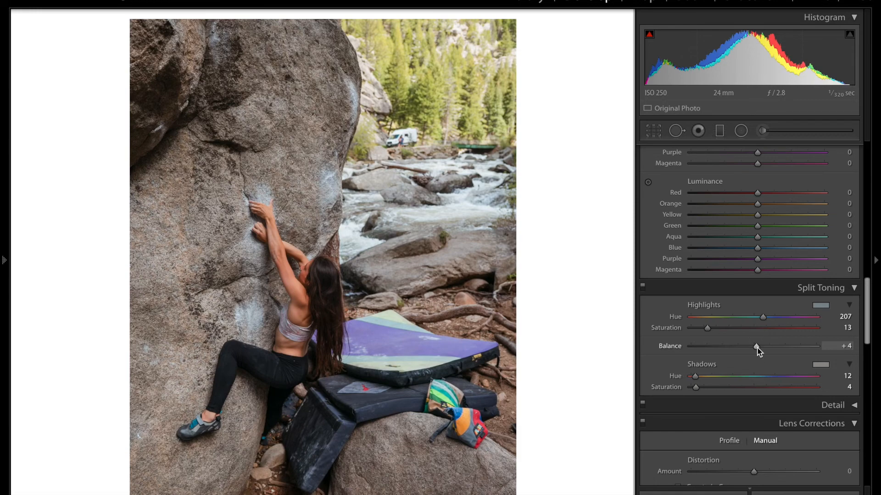
- Shape a post-crop vignette with Amount -100, Midpoint 42, Roundness +100, Feather 73 and Highlights 100
scroll(757, 349, "down", 10)
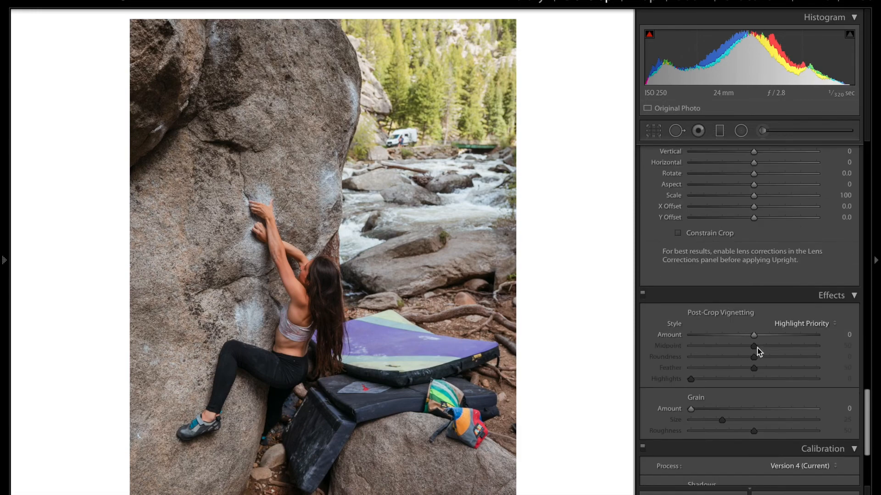
left_click_drag(752, 314, 689, 315)
left_click_drag(691, 357, 816, 359)
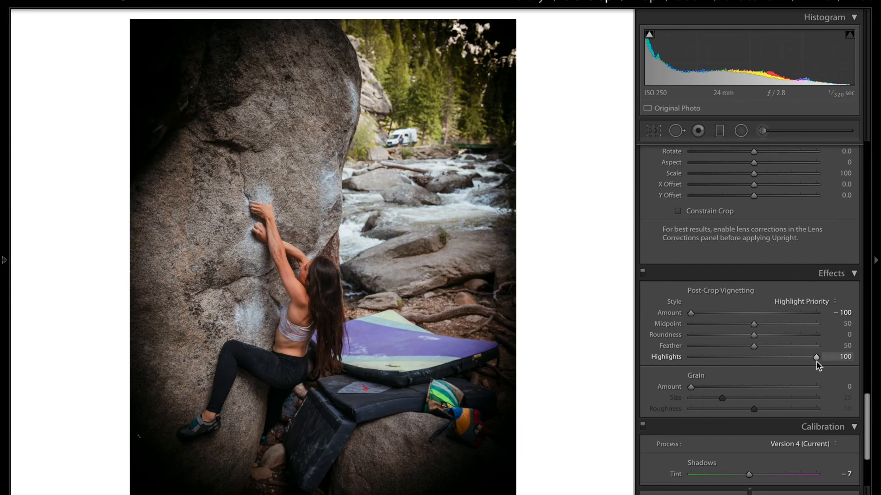
left_click_drag(756, 324, 846, 337)
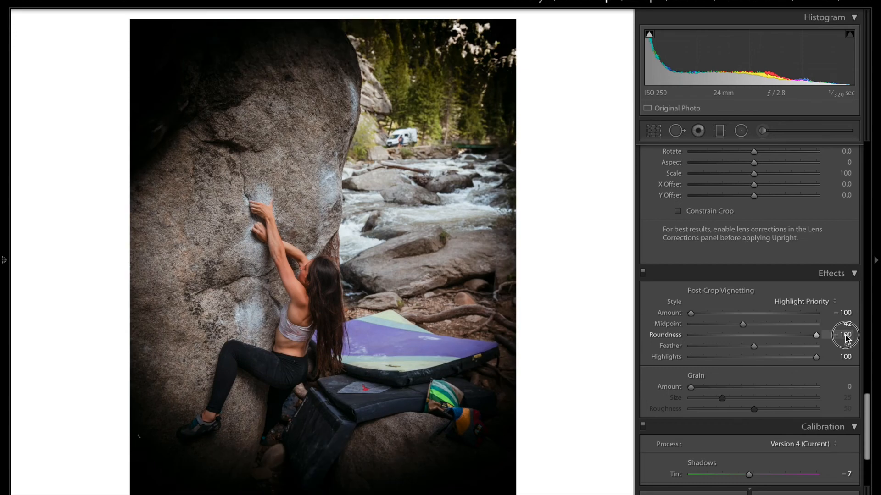
mouse_move(847, 338)
left_mouse_down()
mouse_move(713, 340)
mouse_move(855, 342)
left_mouse_up()
left_click_drag(751, 348, 785, 349)
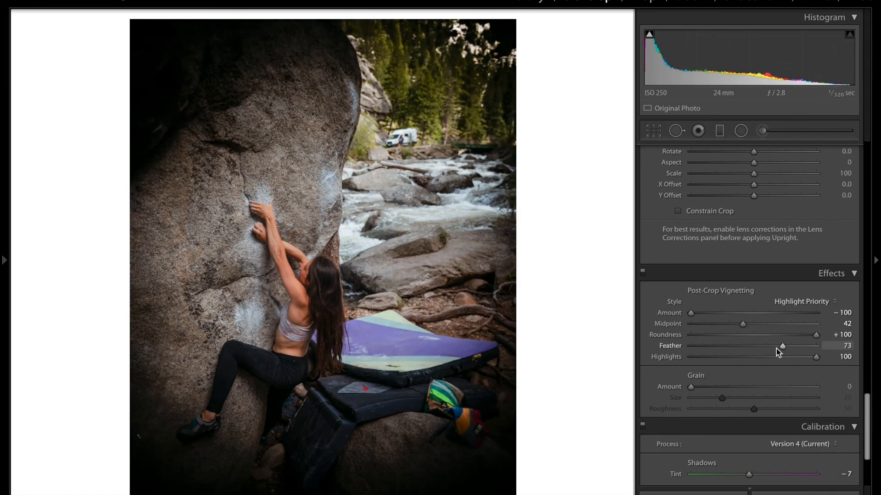
- Reset the post-crop vignette Amount and set it to -5
double_click(691, 313)
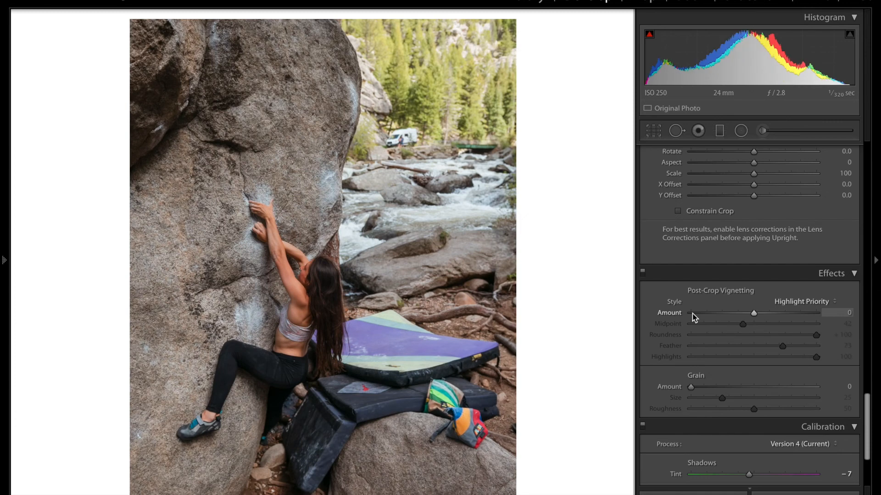
key("Down")
key("Down")
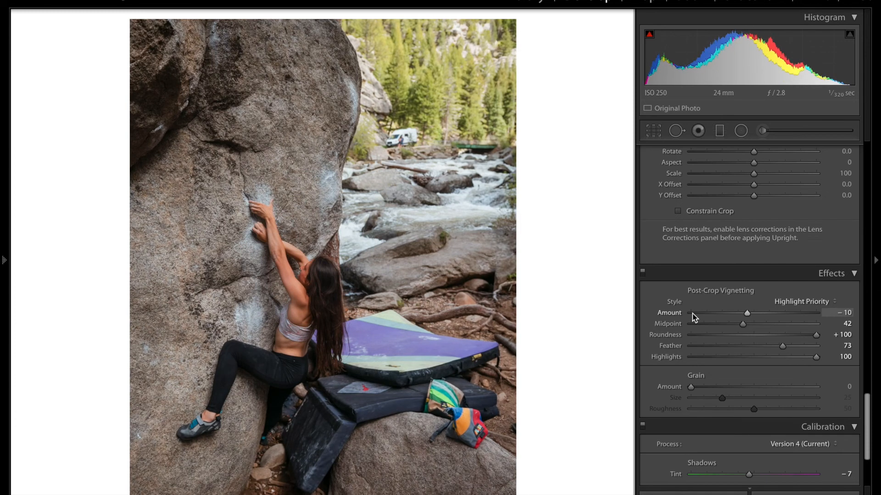
key("Up")
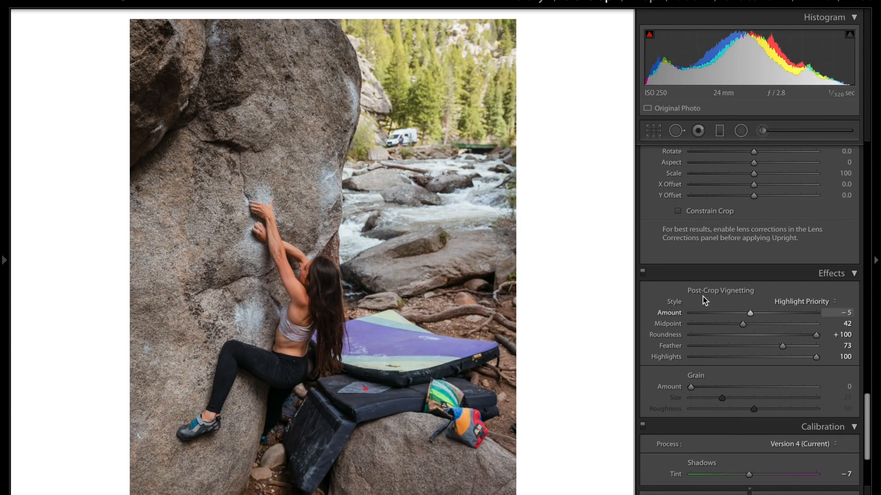
- Add a horizontal graduated filter with the Burn (Darken) effect, darkening the photo from its lower edge up to the climber's shoulders
scroll(751, 194, "up", 20)
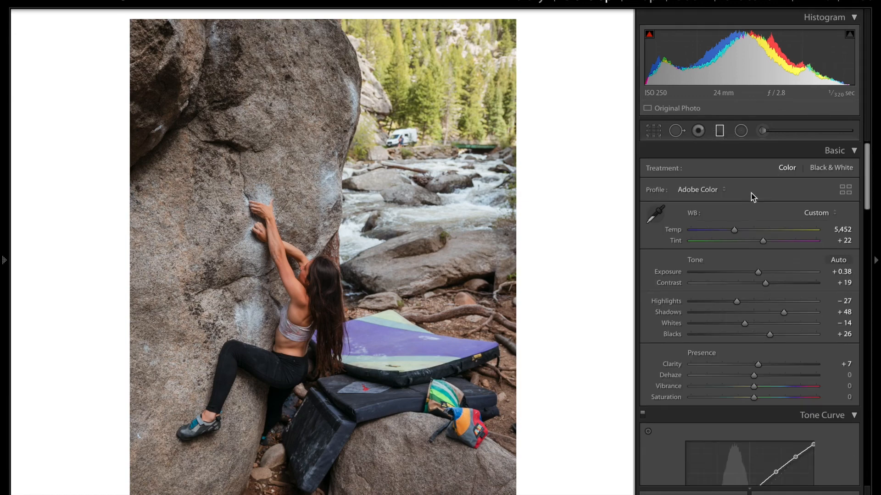
left_click(716, 171)
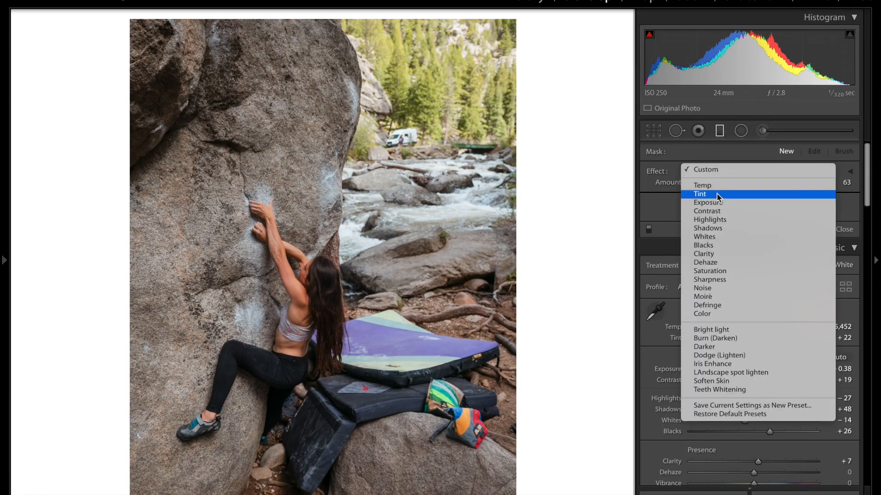
left_click(730, 339)
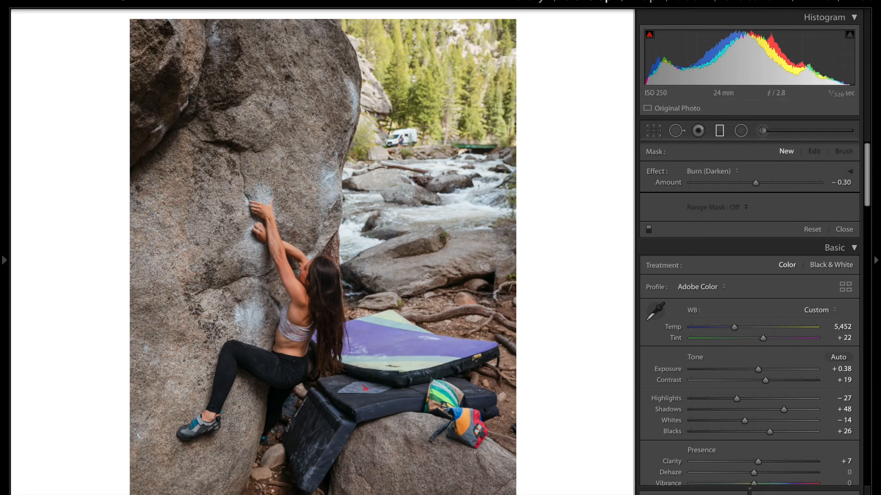
left_click_drag(263, 448, 261, 281)
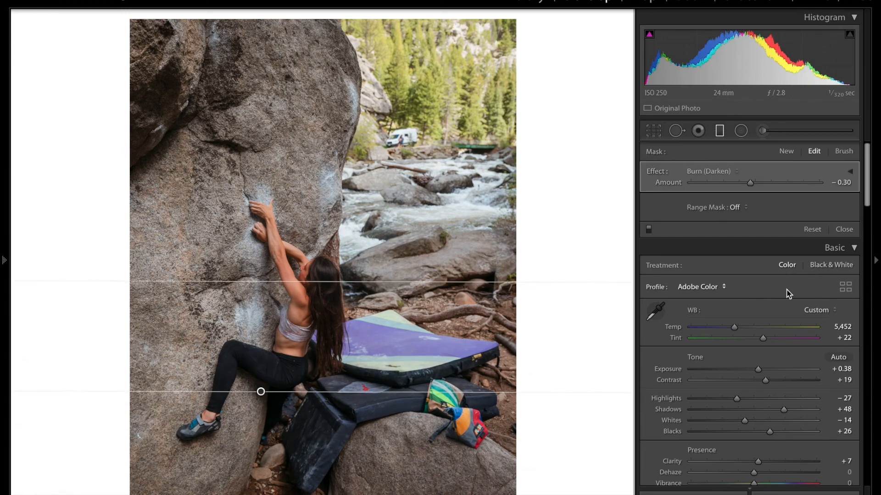
- Limit the graduated filter with a Luminance range mask, using Range 0/71 and Smoothness 74
left_click(743, 207)
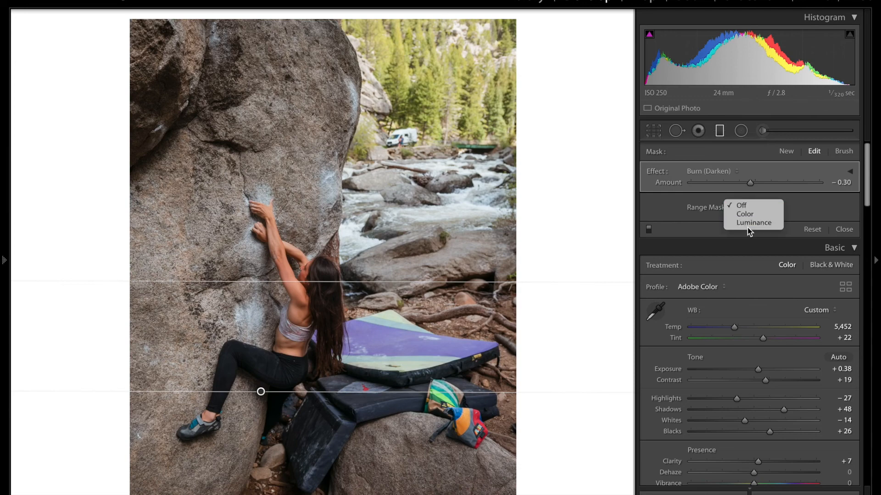
left_click(747, 224)
left_click(789, 238)
mouse_move(821, 228)
left_mouse_down()
mouse_move(752, 234)
mouse_move(831, 230)
mouse_move(784, 235)
left_mouse_up()
- Set the graduated filter to Exposure -0.55, Contrast -11, Highlights 4 and Whites 6, and finish editing it
left_click_drag(749, 183, 748, 186)
left_click(849, 172)
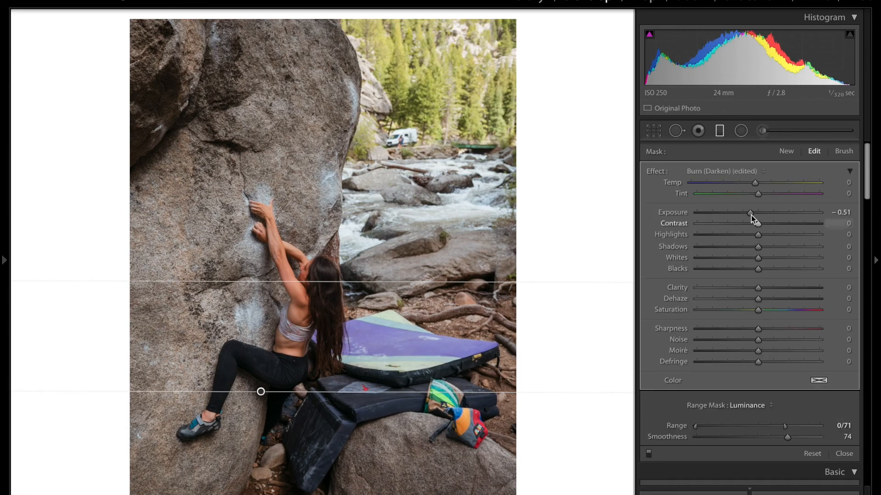
left_click_drag(750, 212, 753, 224)
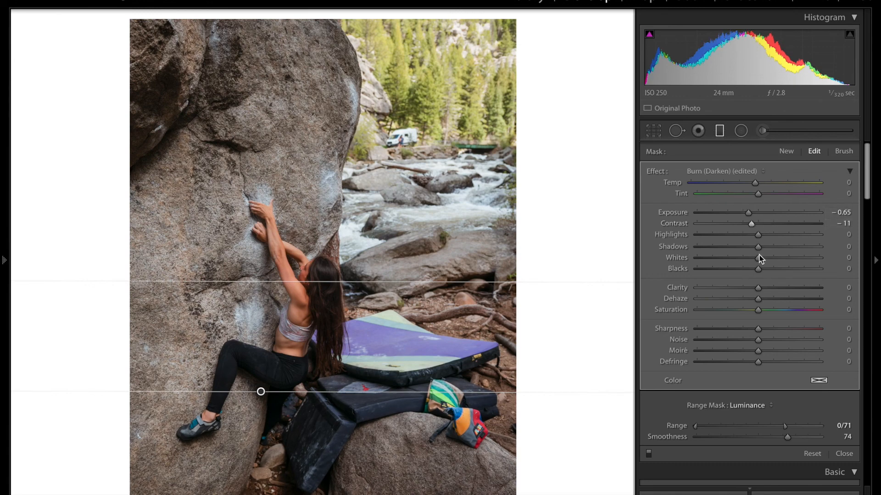
left_click_drag(758, 257, 761, 237)
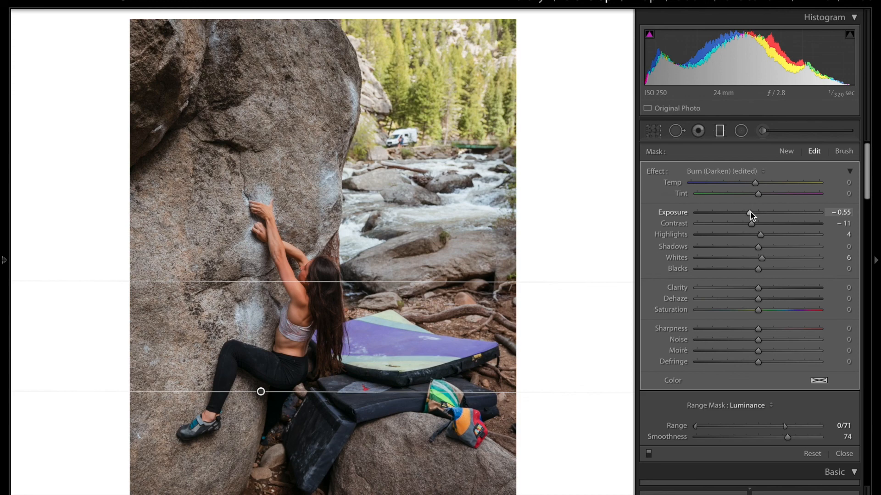
key("m")
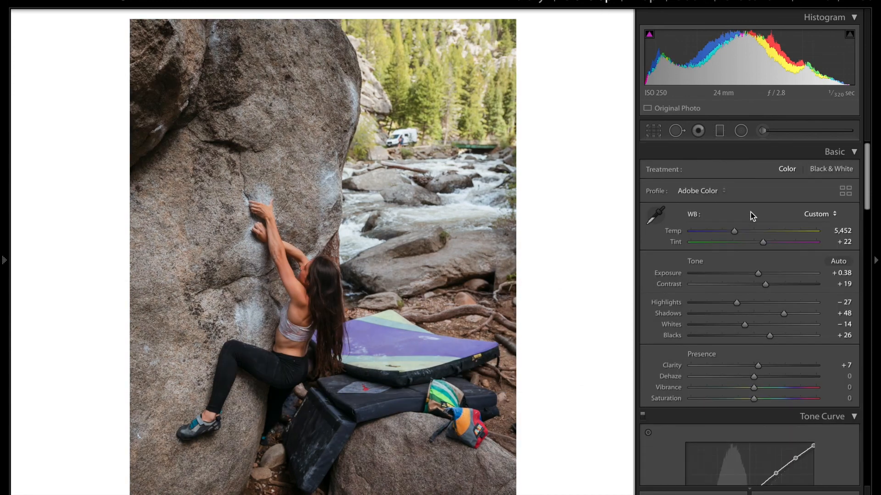
- Compare the finished edit with the original photo using the before and after views
key("backslash")
key("backslash")
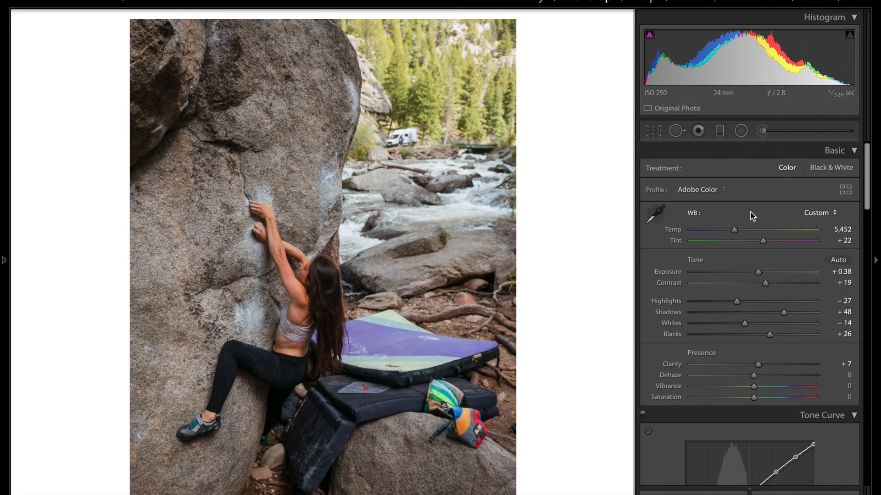
key("backslash")
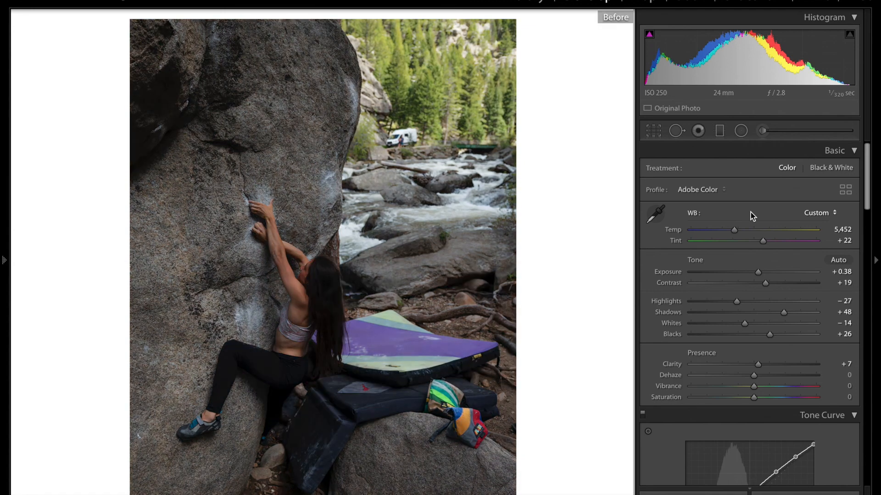
key("backslash")
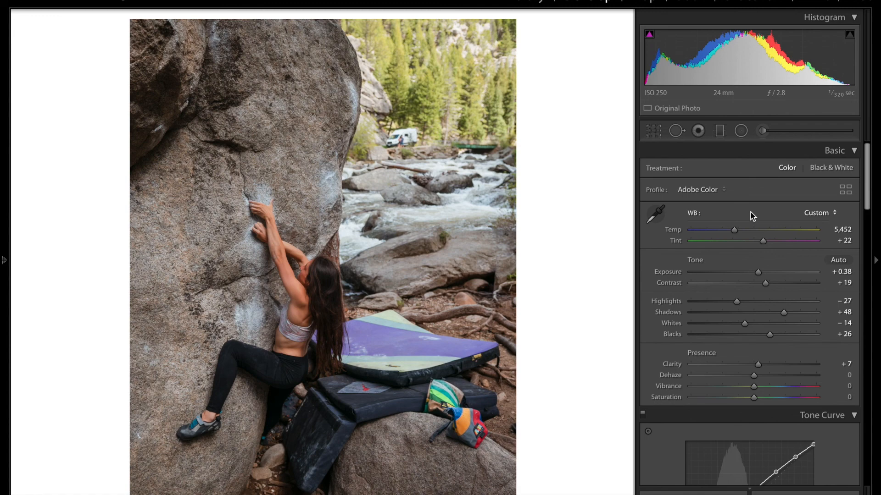